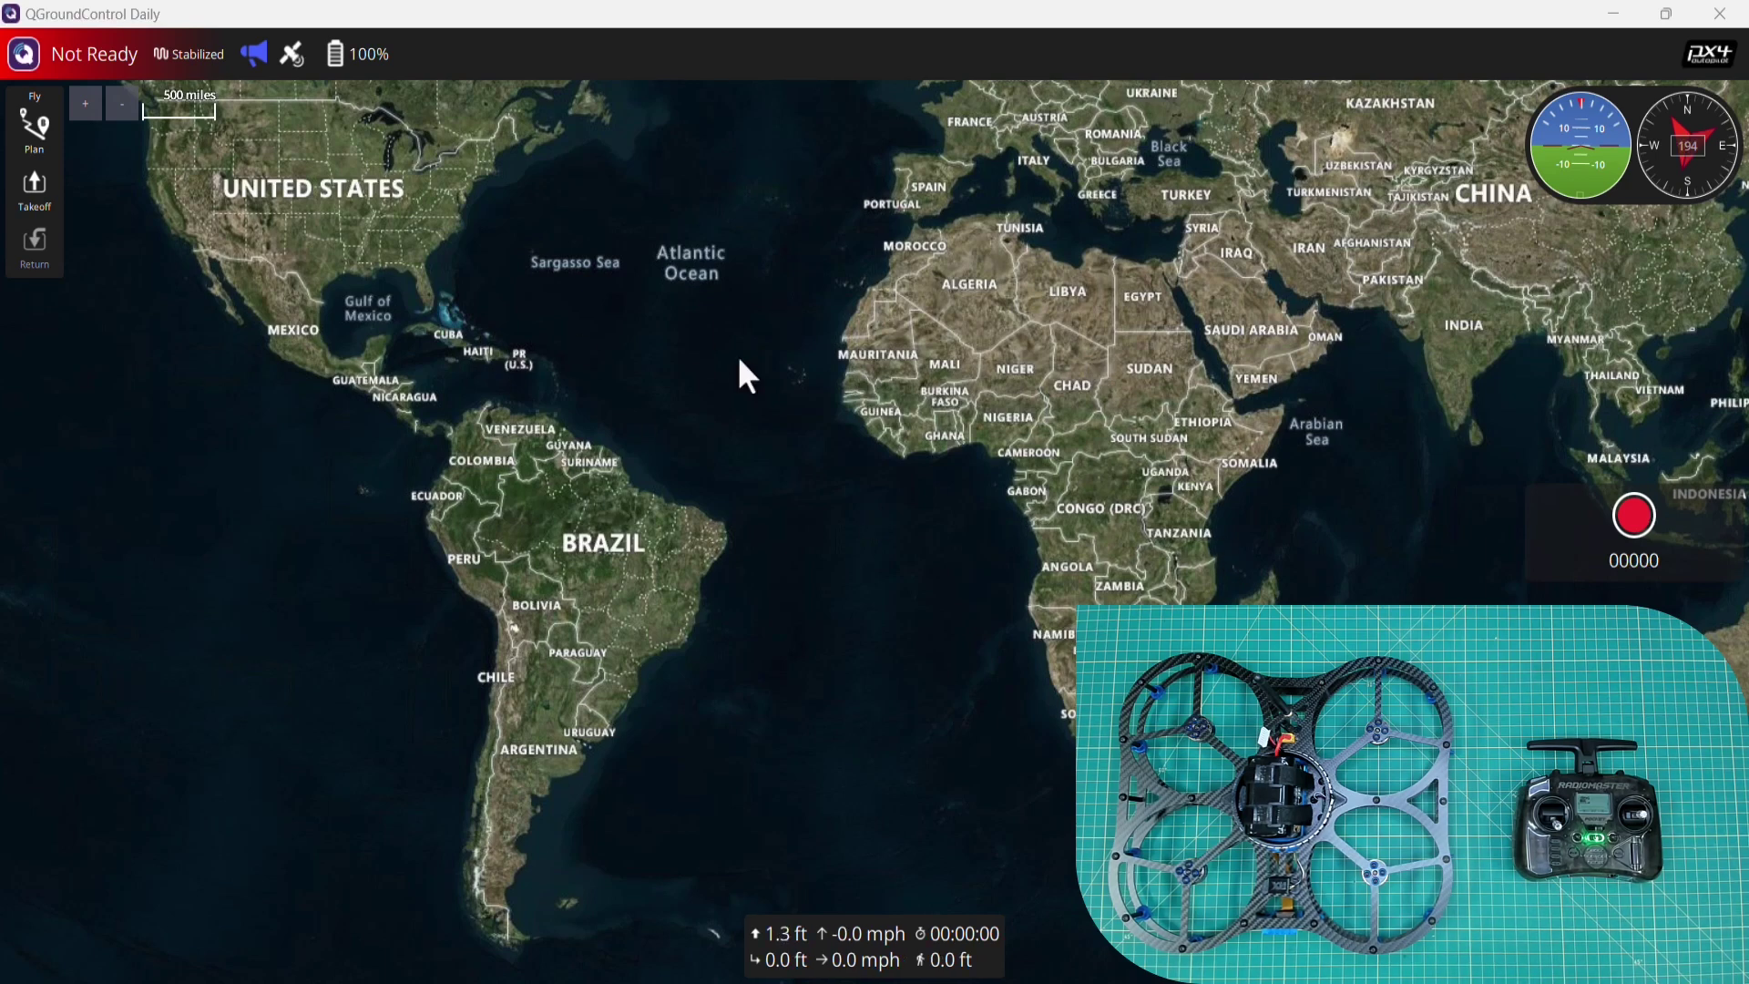
Step: Go to Vehicle Setup from the tool selection panel and bring up the Radio page
left_click(24, 55)
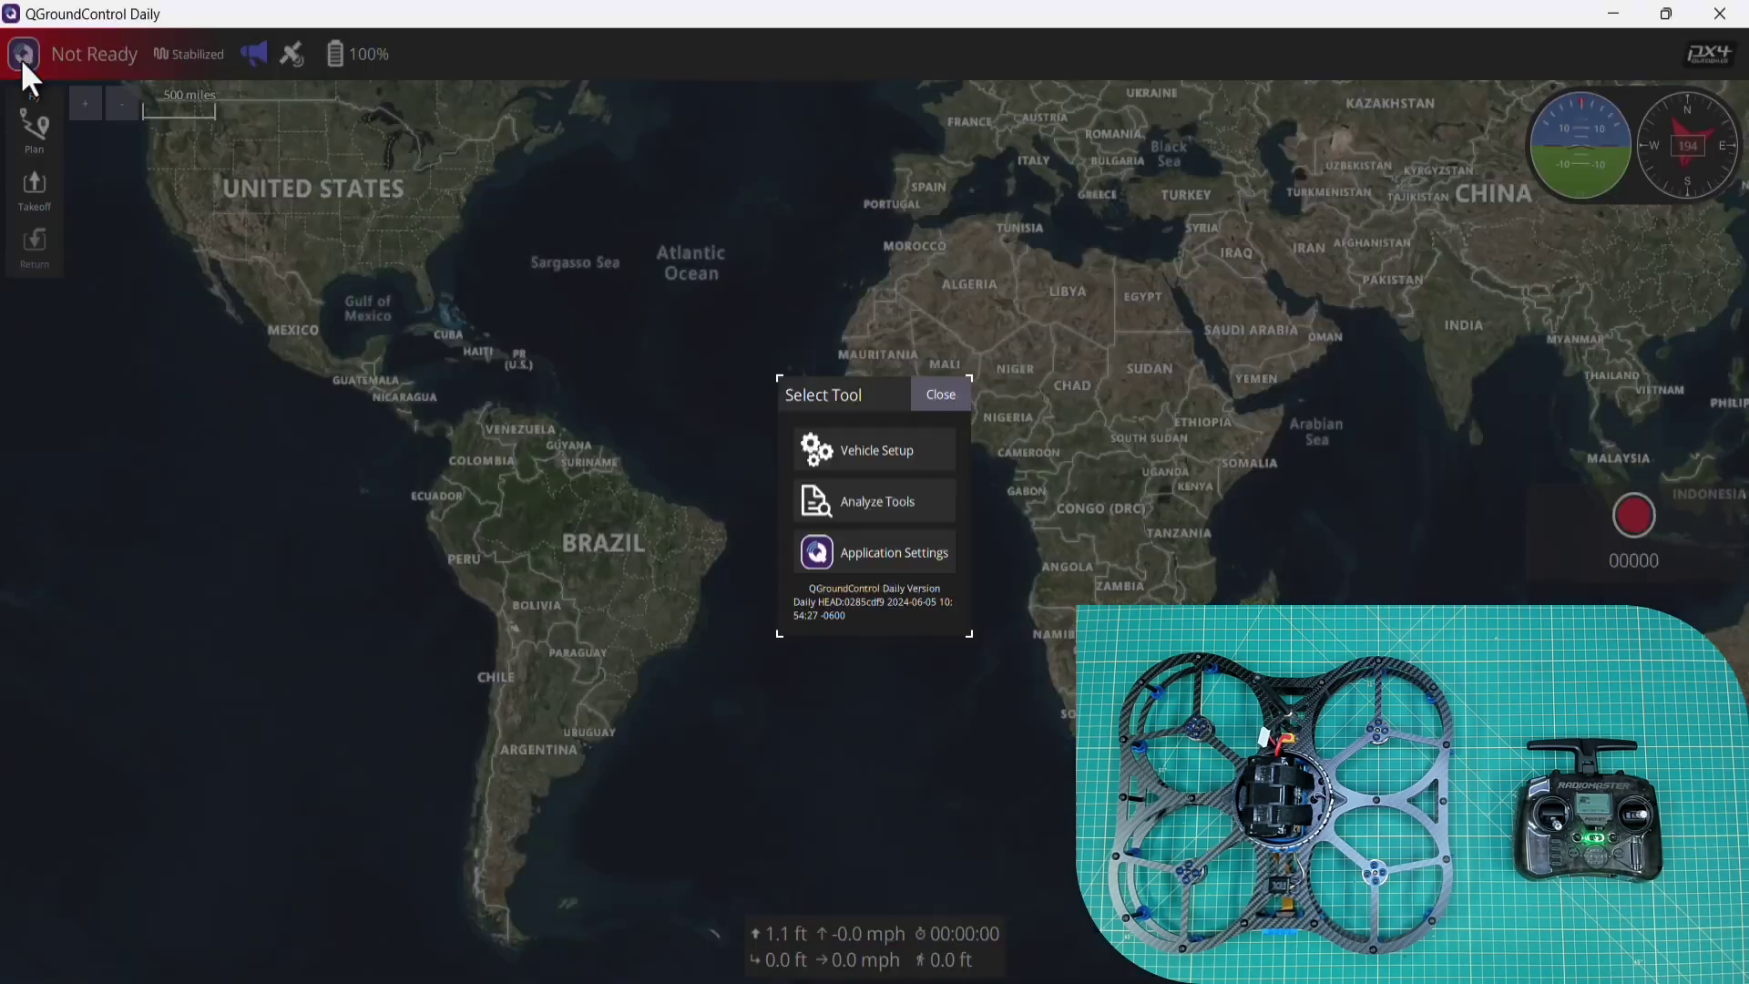
left_click(878, 450)
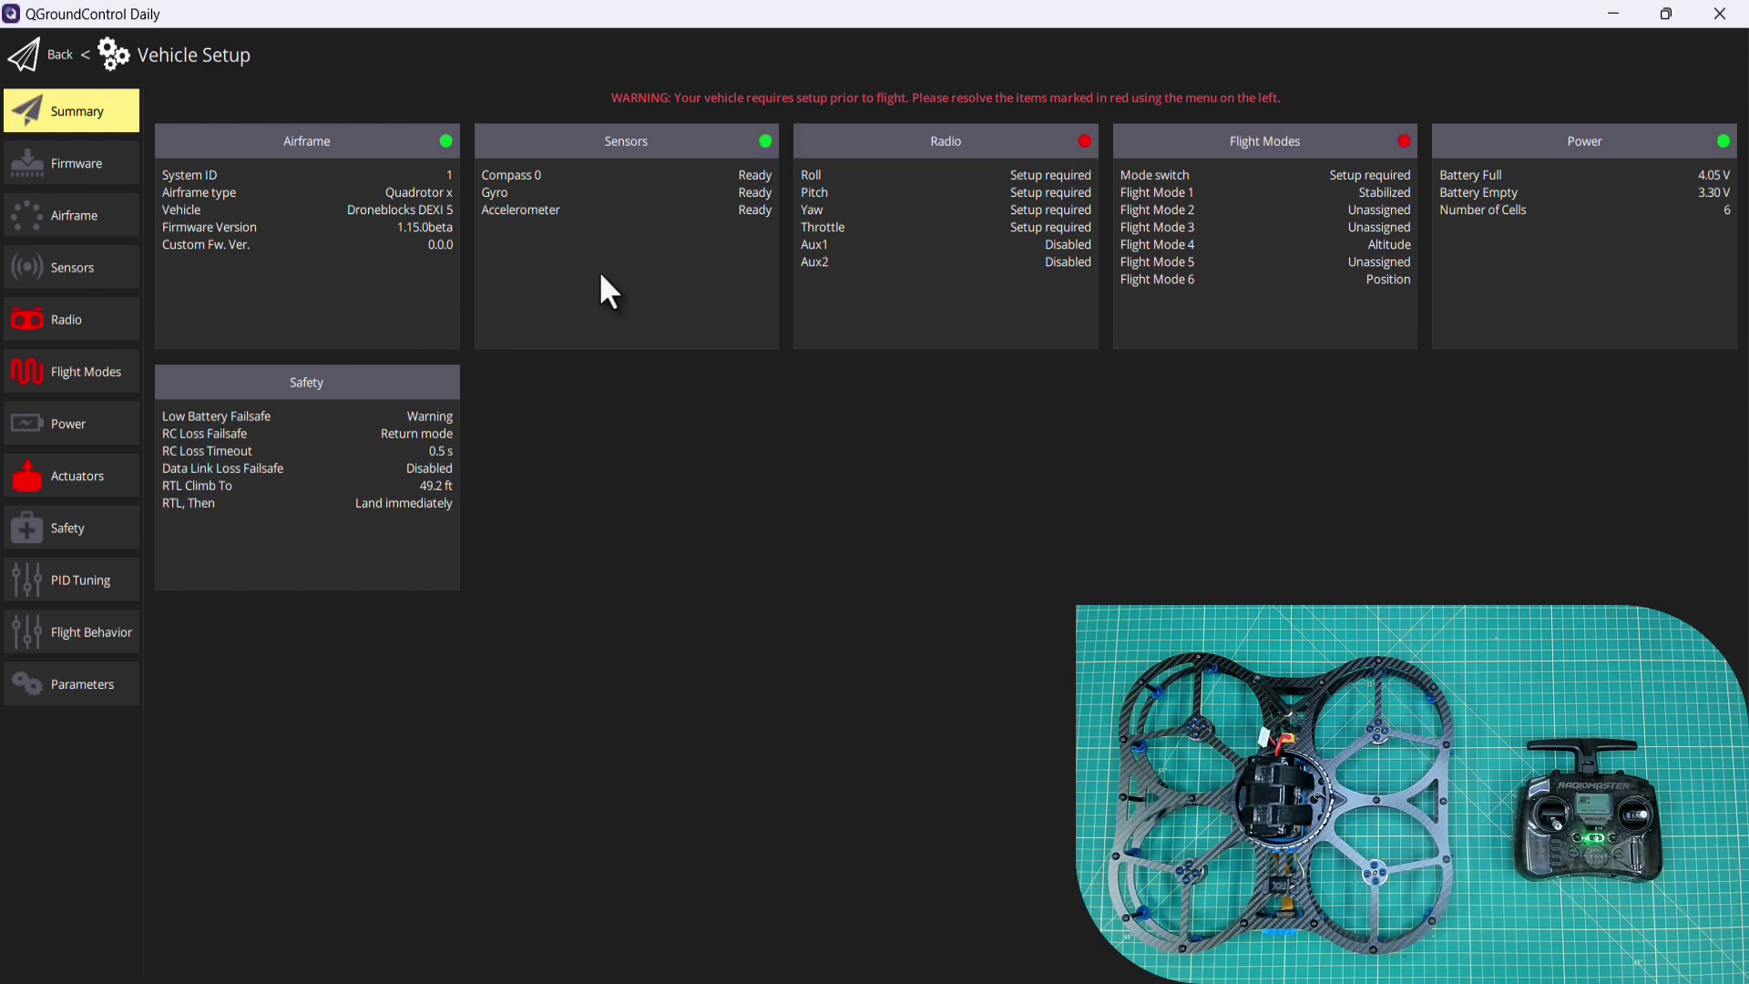
left_click(77, 332)
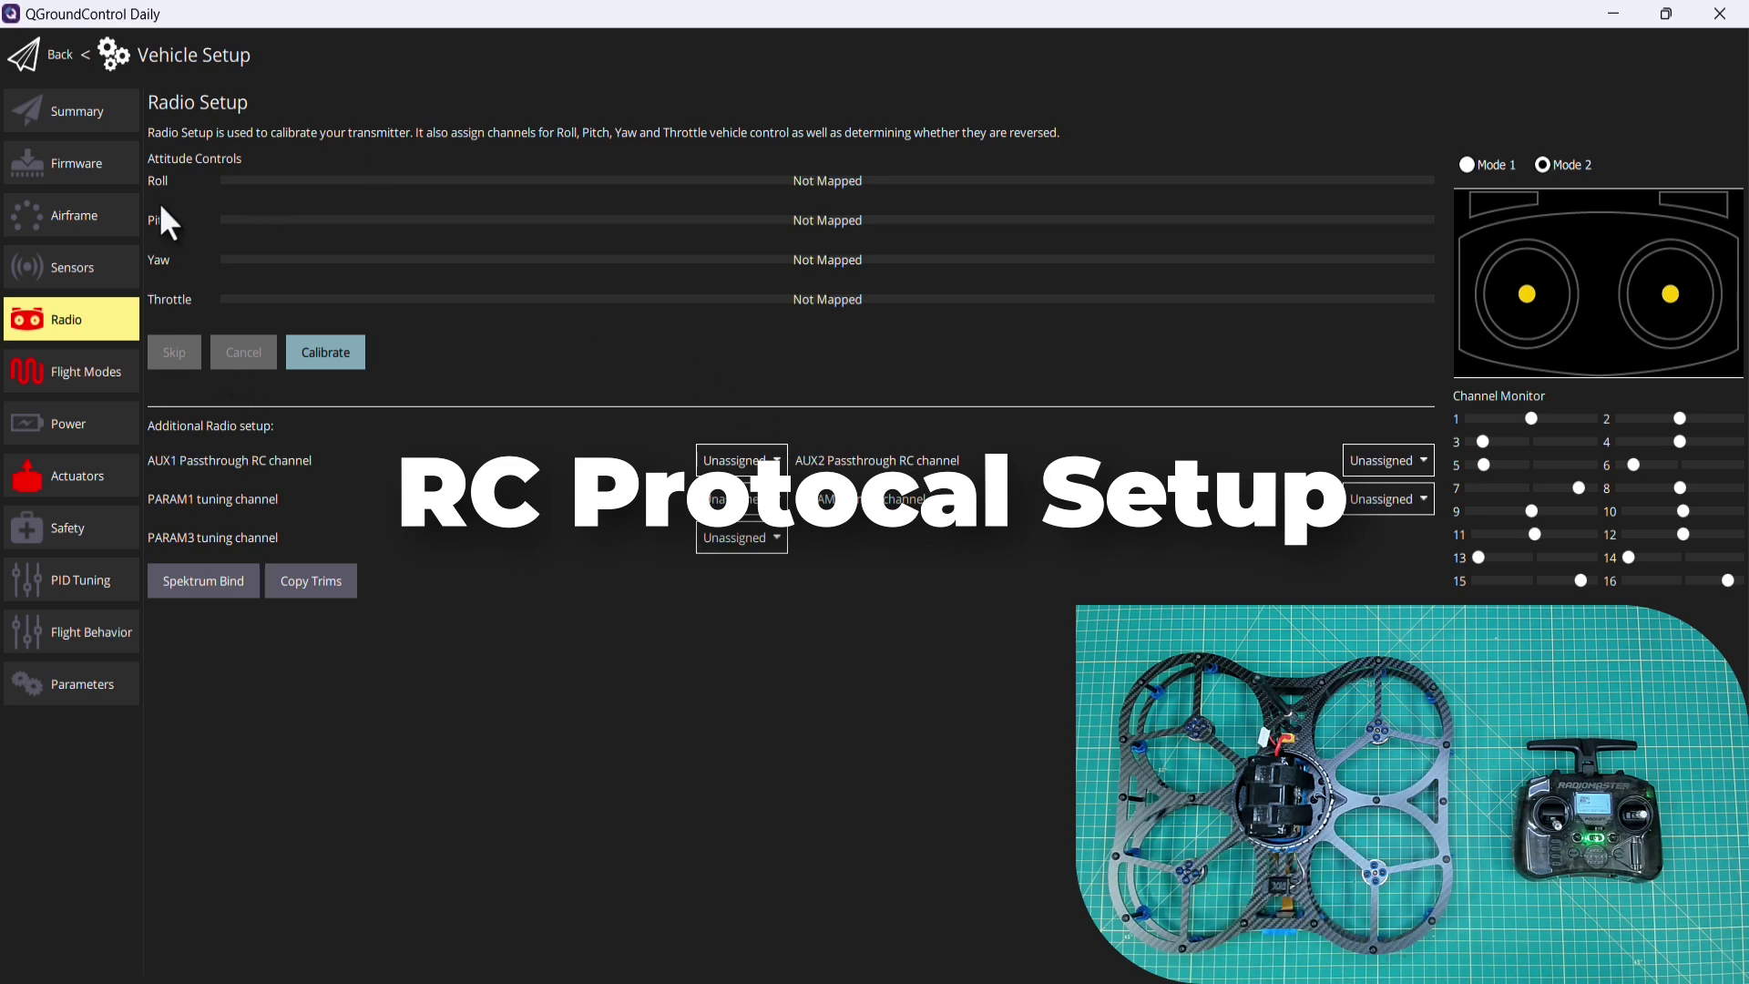
Step: Filter the vehicle parameters list for RC_INPUT
left_click(82, 691)
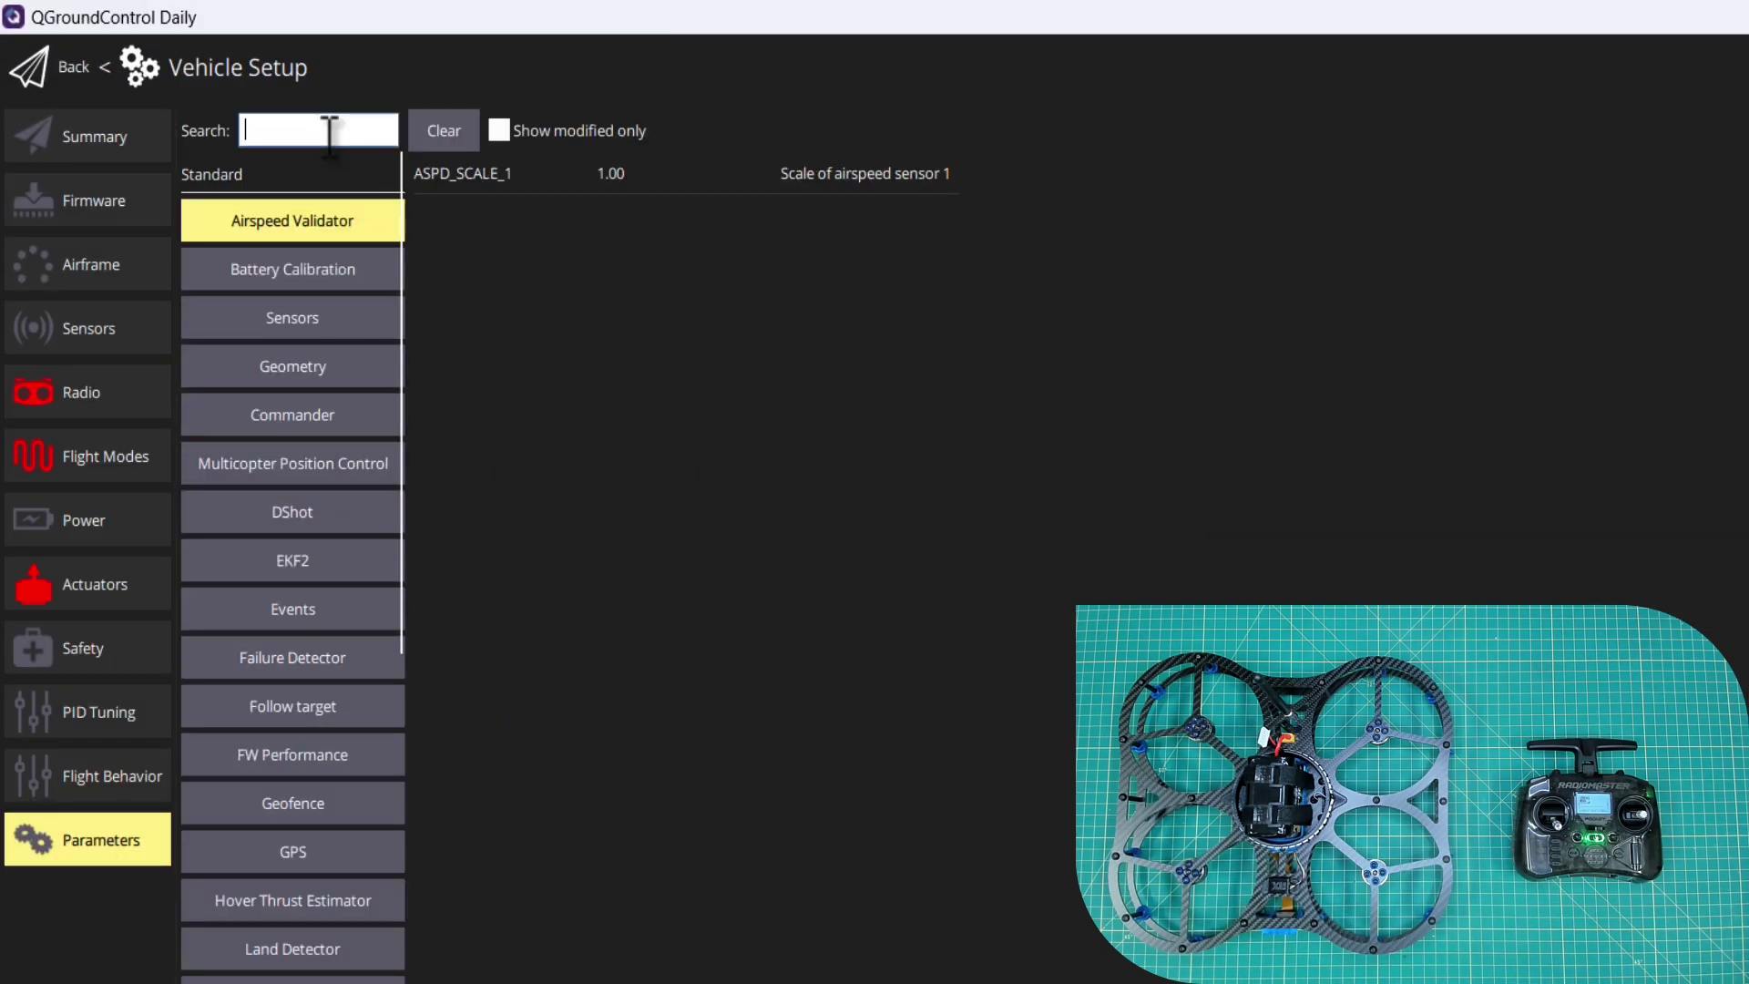
left_click(329, 130)
type("RC_")
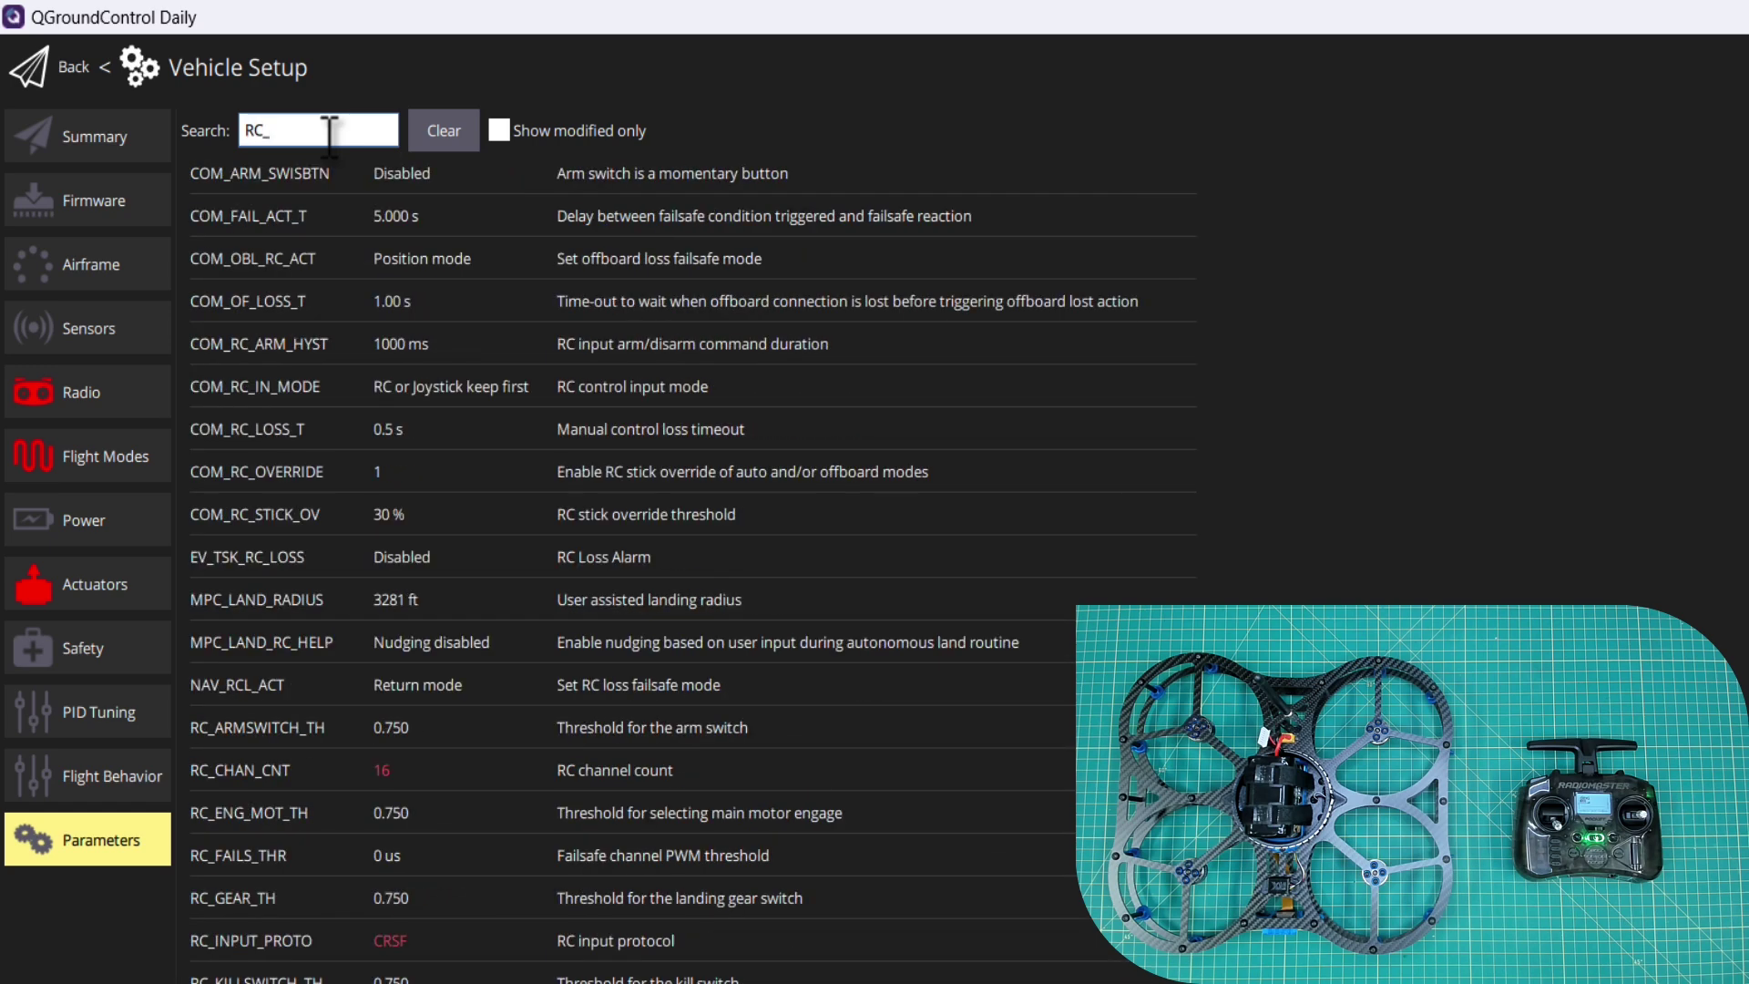
type("INPUT_PROTO")
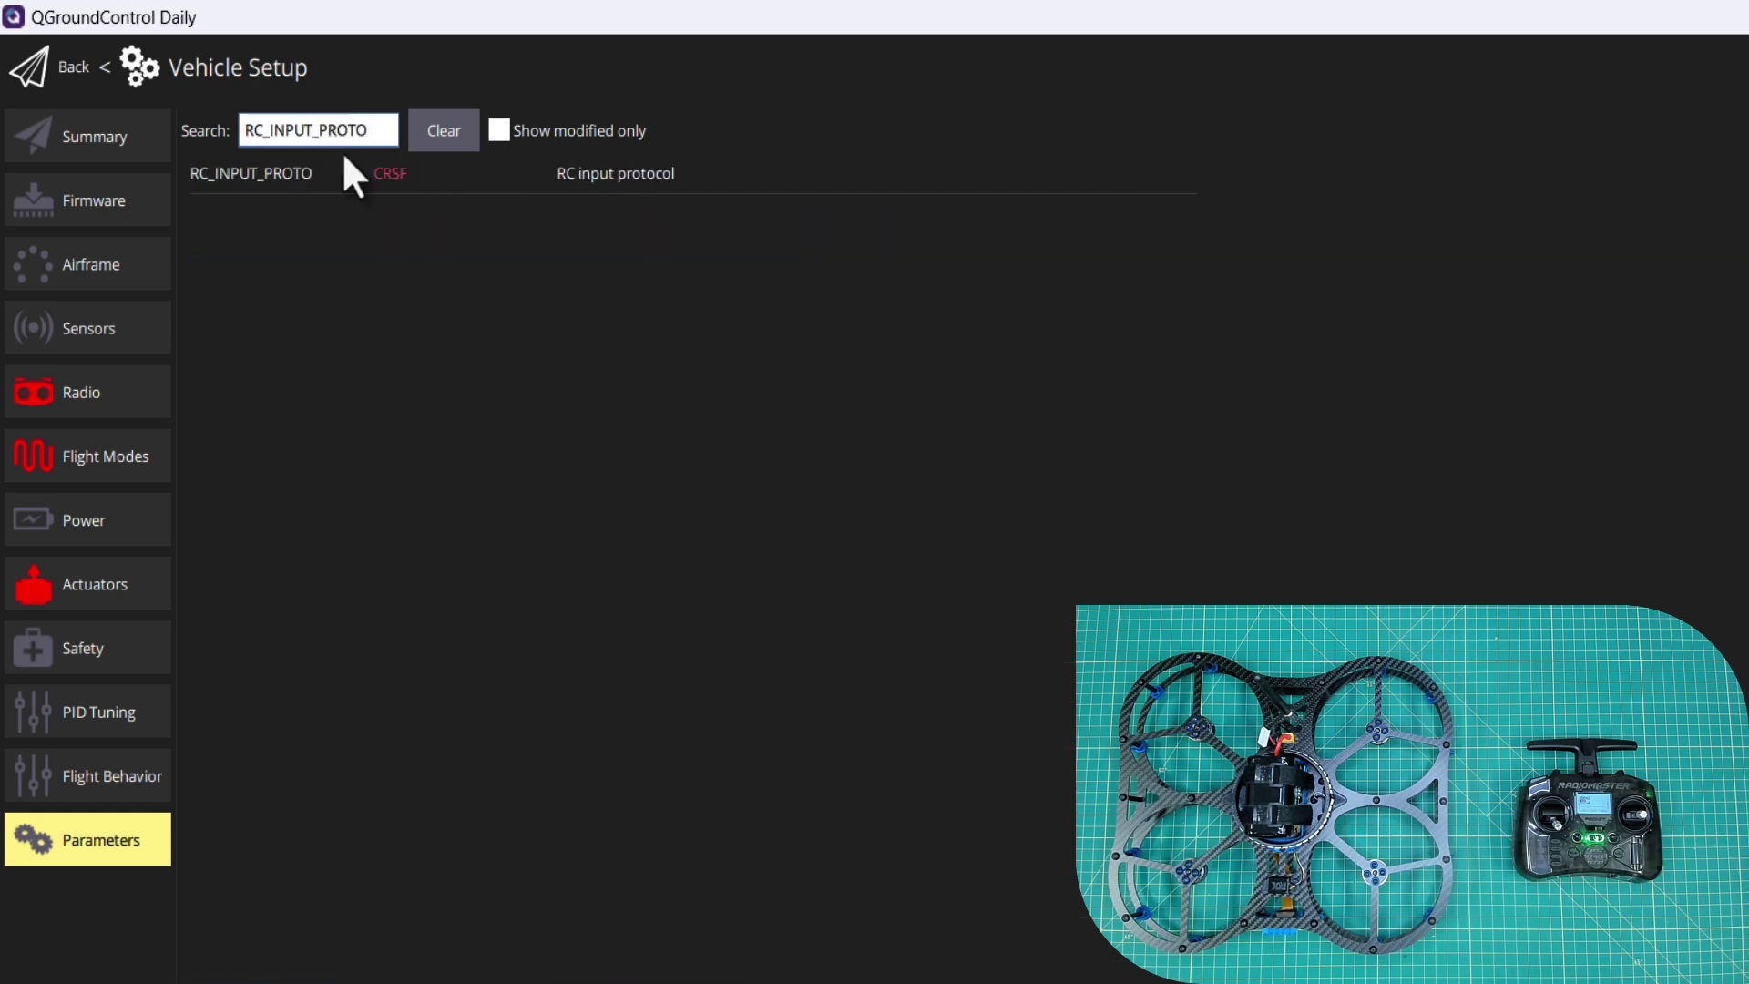
Step: Verify RC_INPUT_PROTO is CRSF, close its editor unchanged, and go back to Radio setup
left_click(387, 171)
left_click(970, 284)
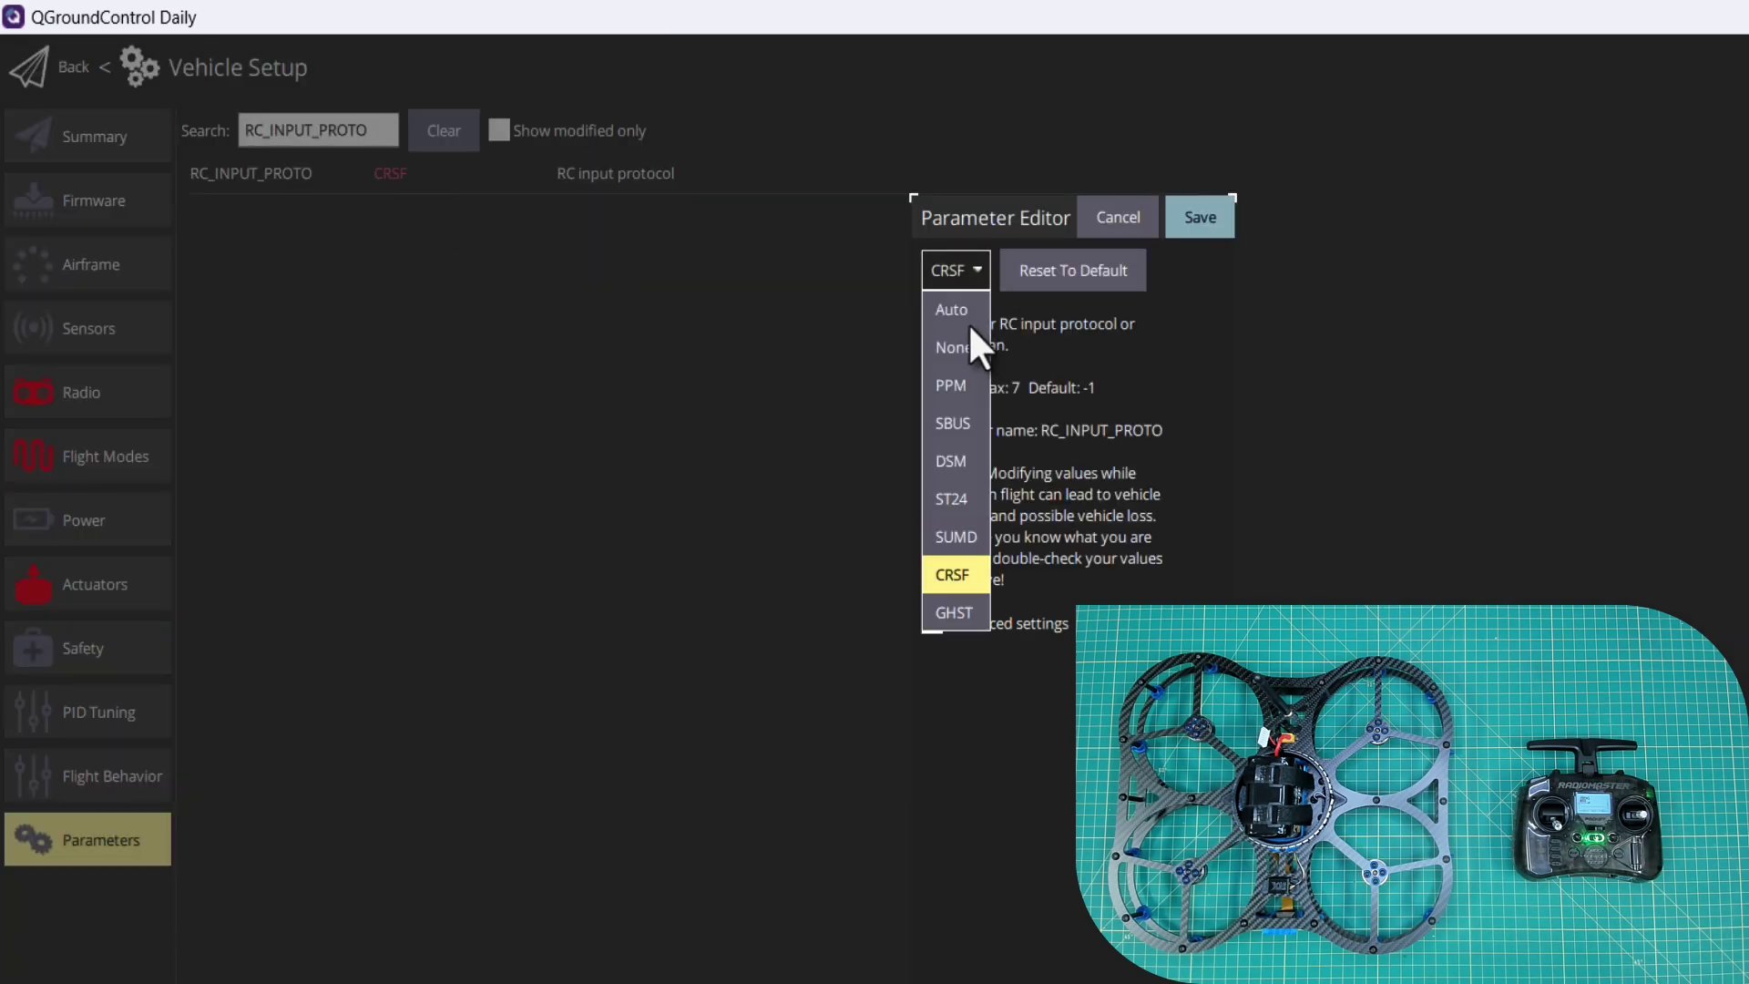
left_click(1187, 539)
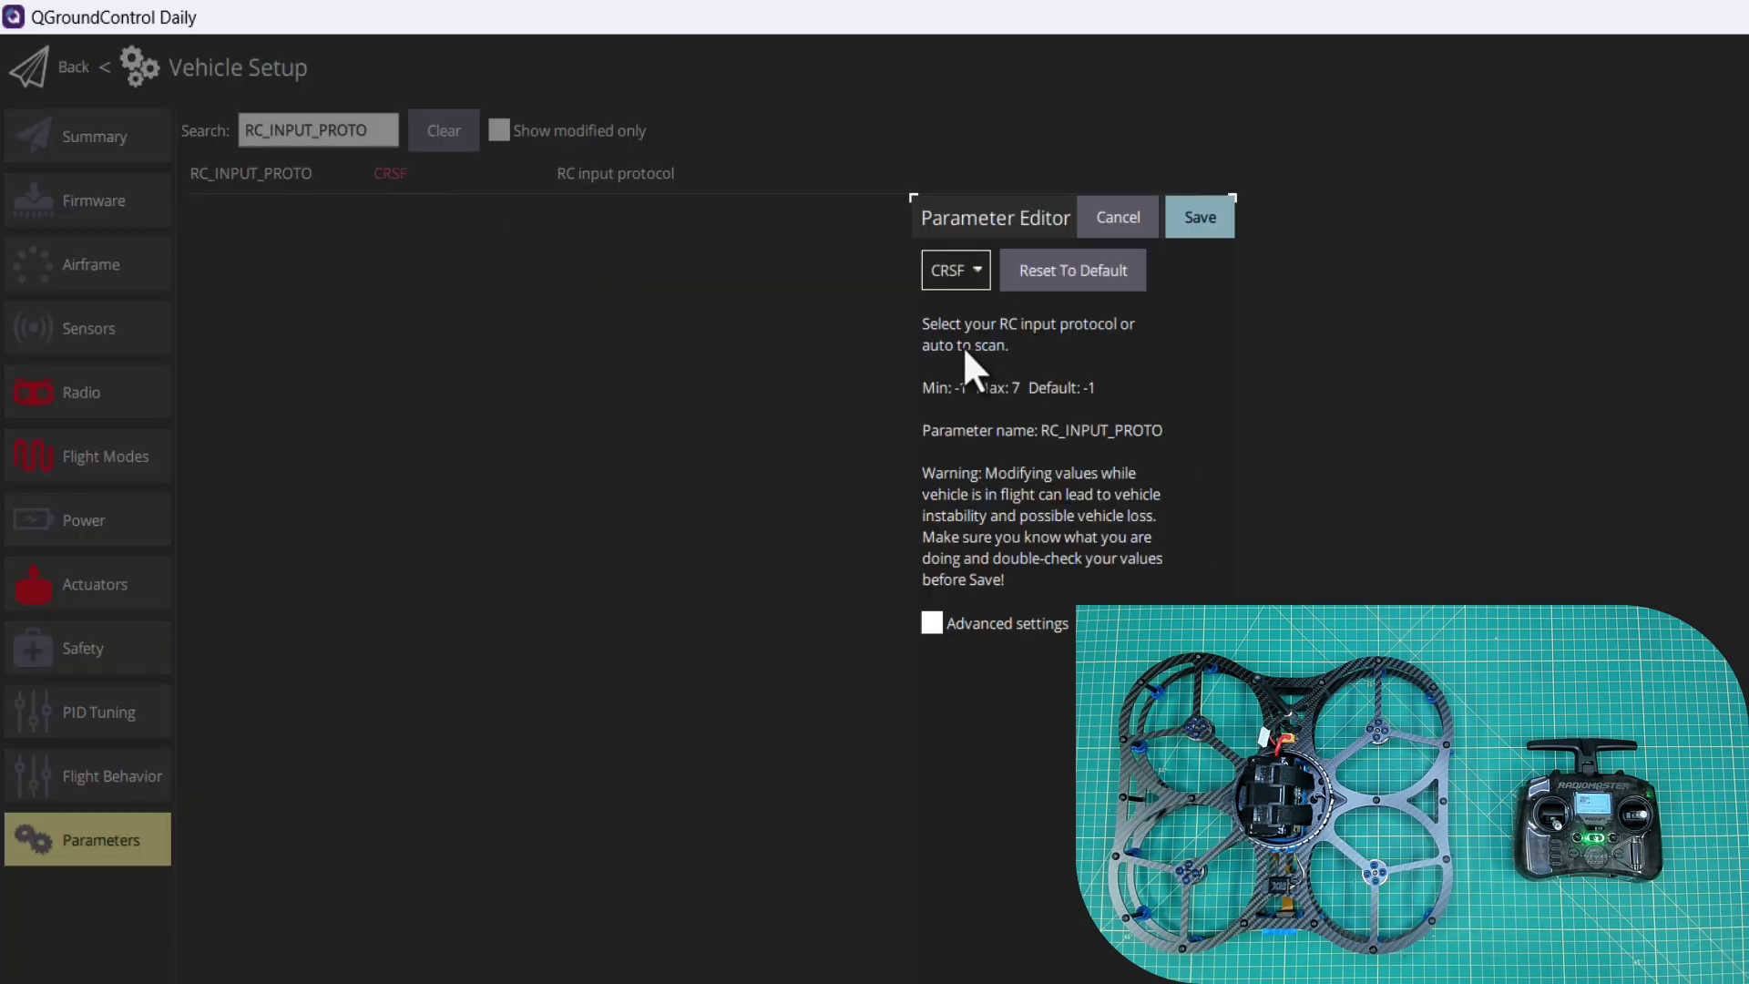
left_click(959, 270)
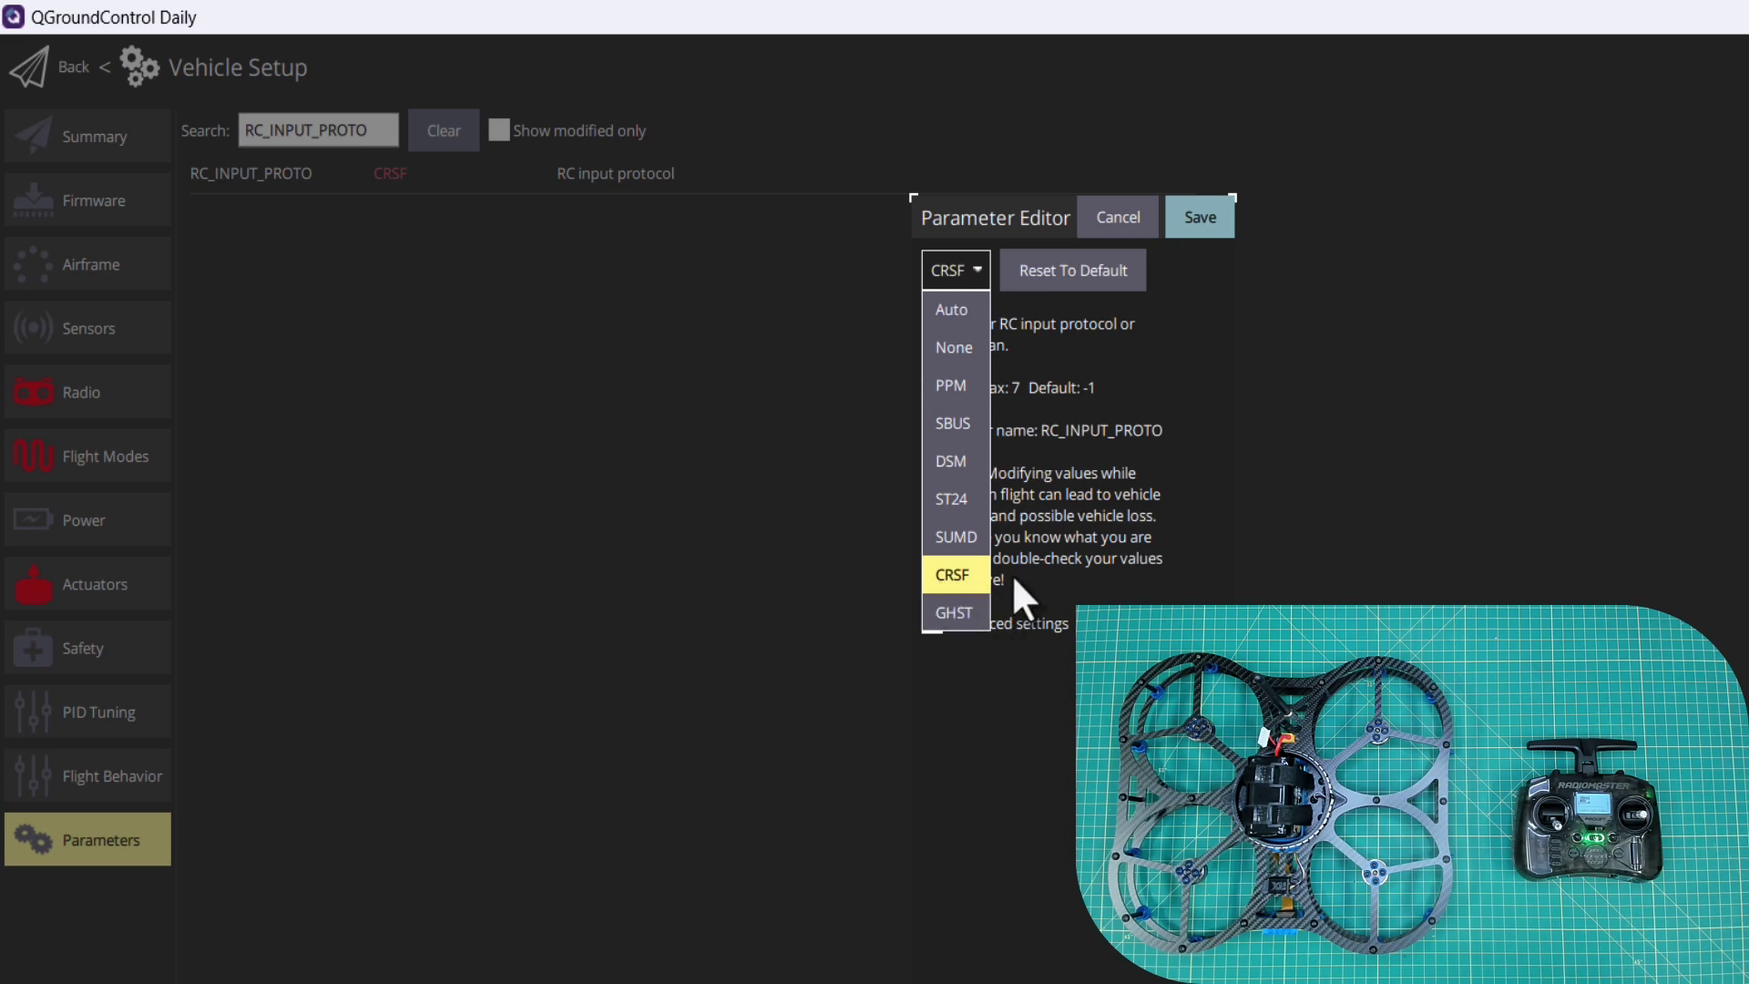
left_click(1061, 575)
left_click(1113, 217)
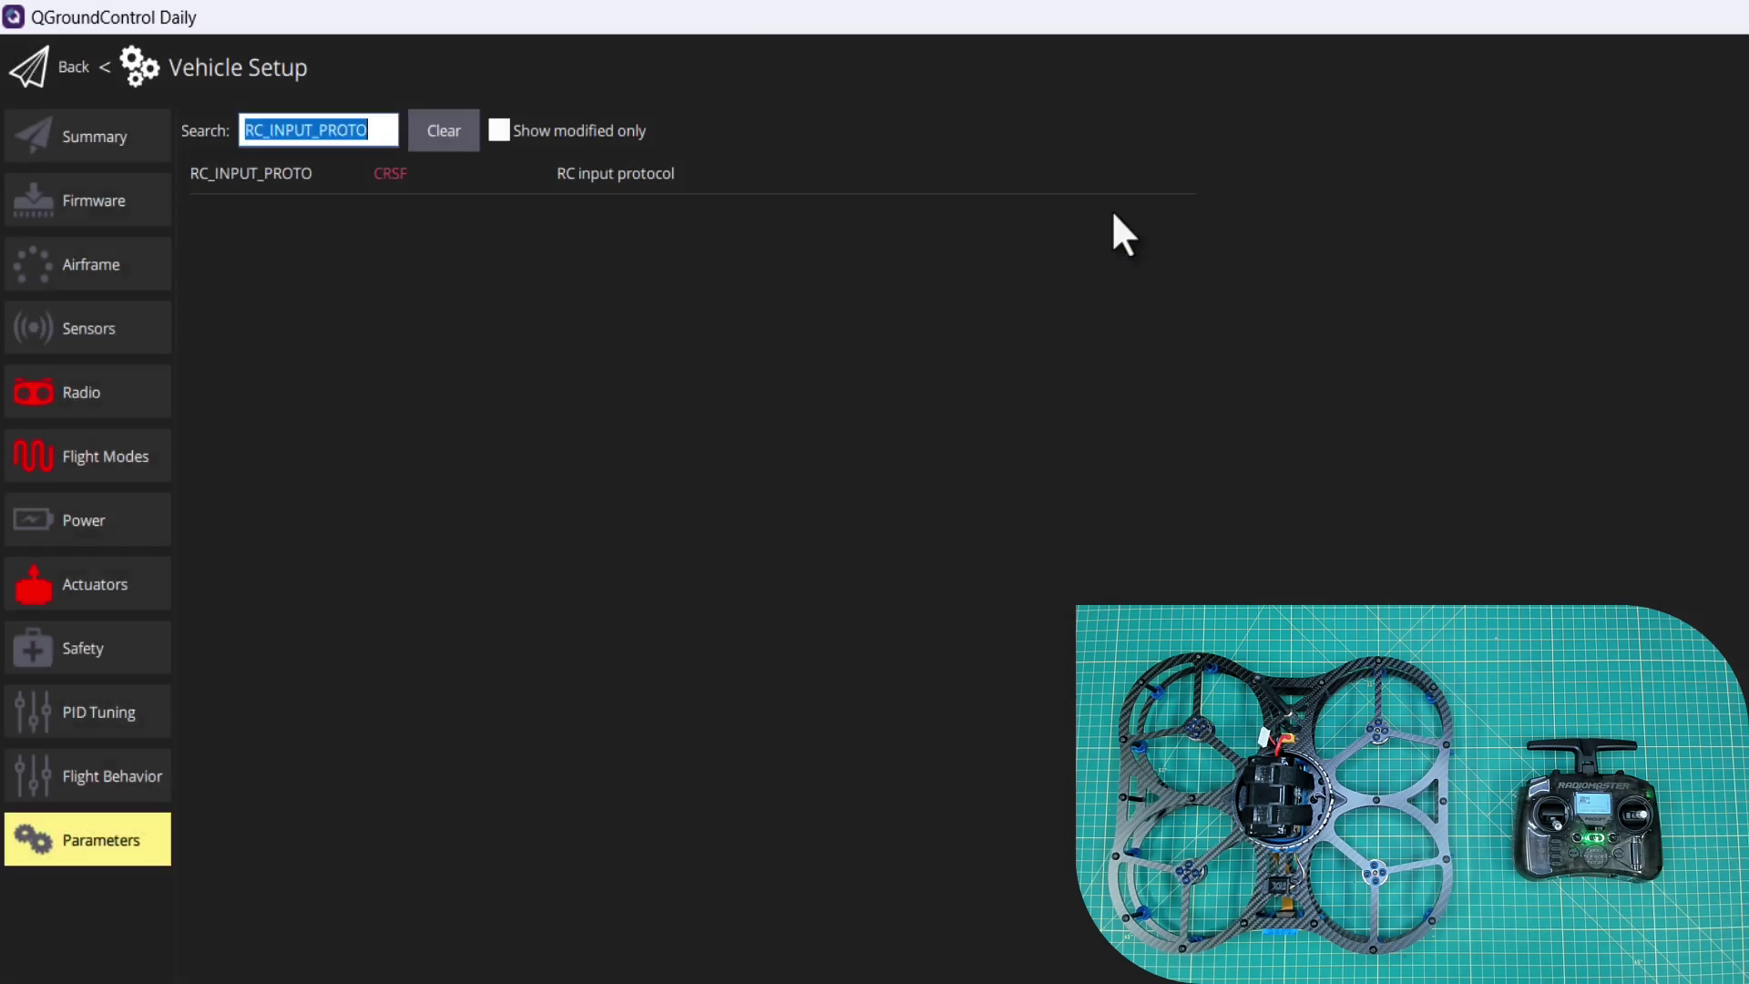
left_click(164, 391)
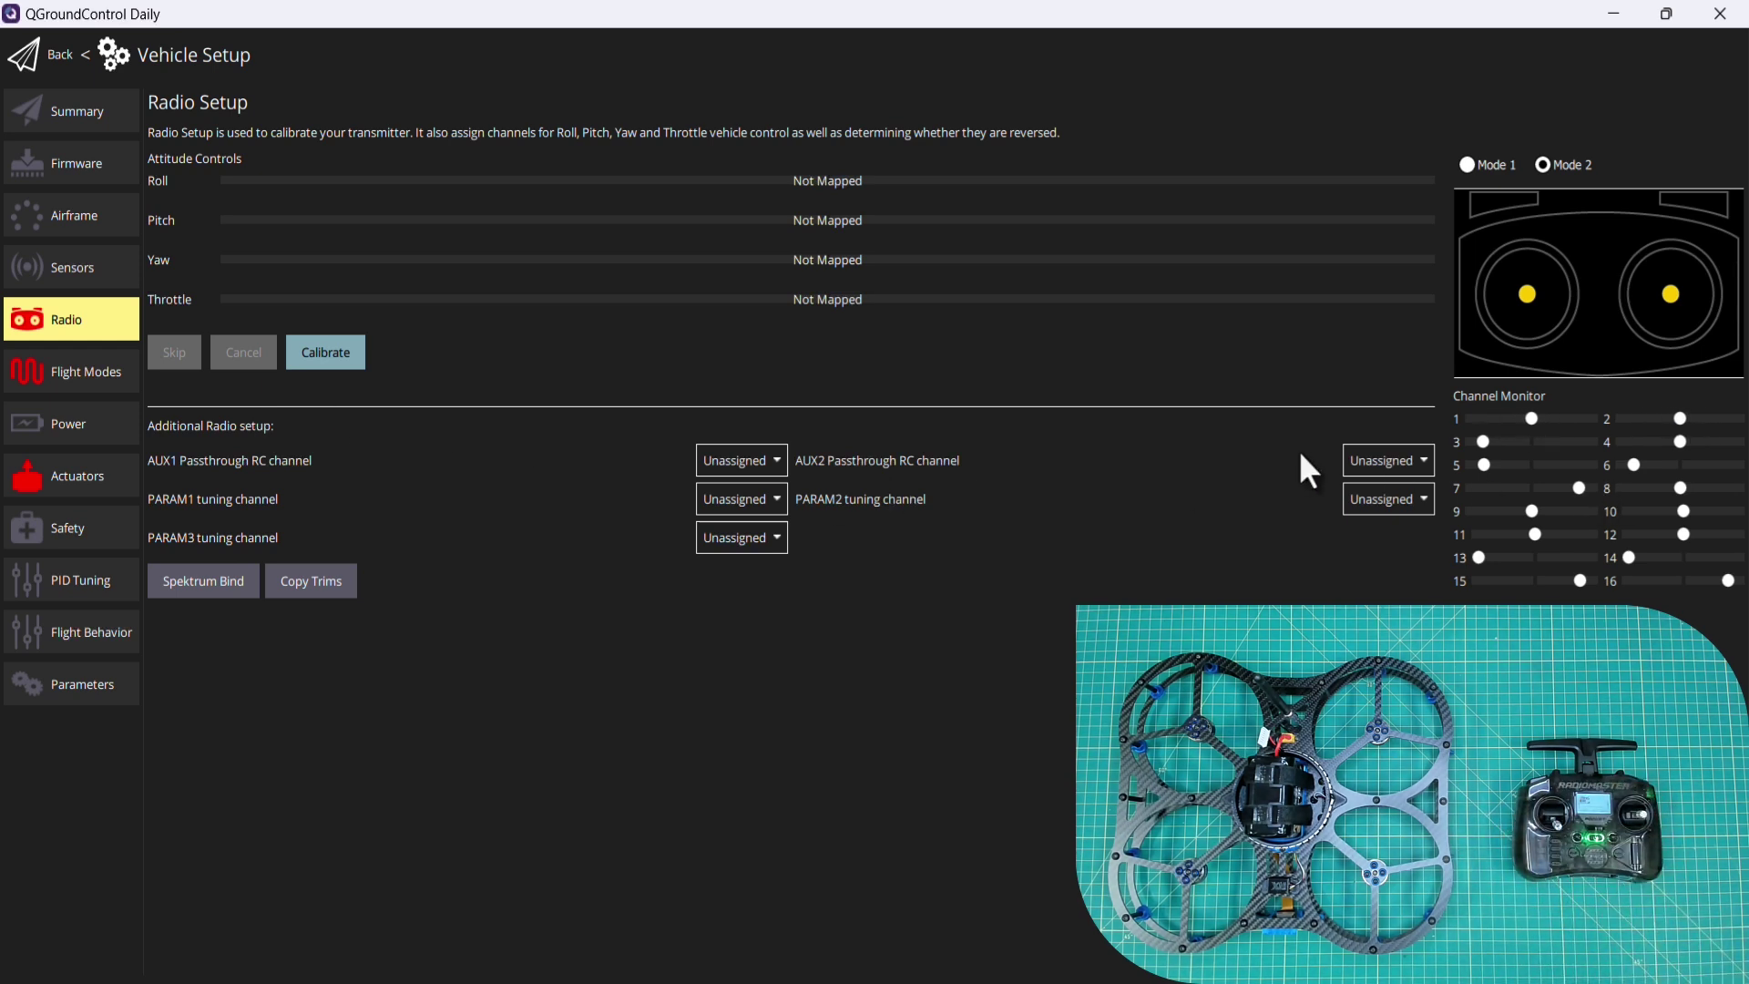
Step: Start radio calibration and acknowledge the Zero Trims notice
left_click(346, 364)
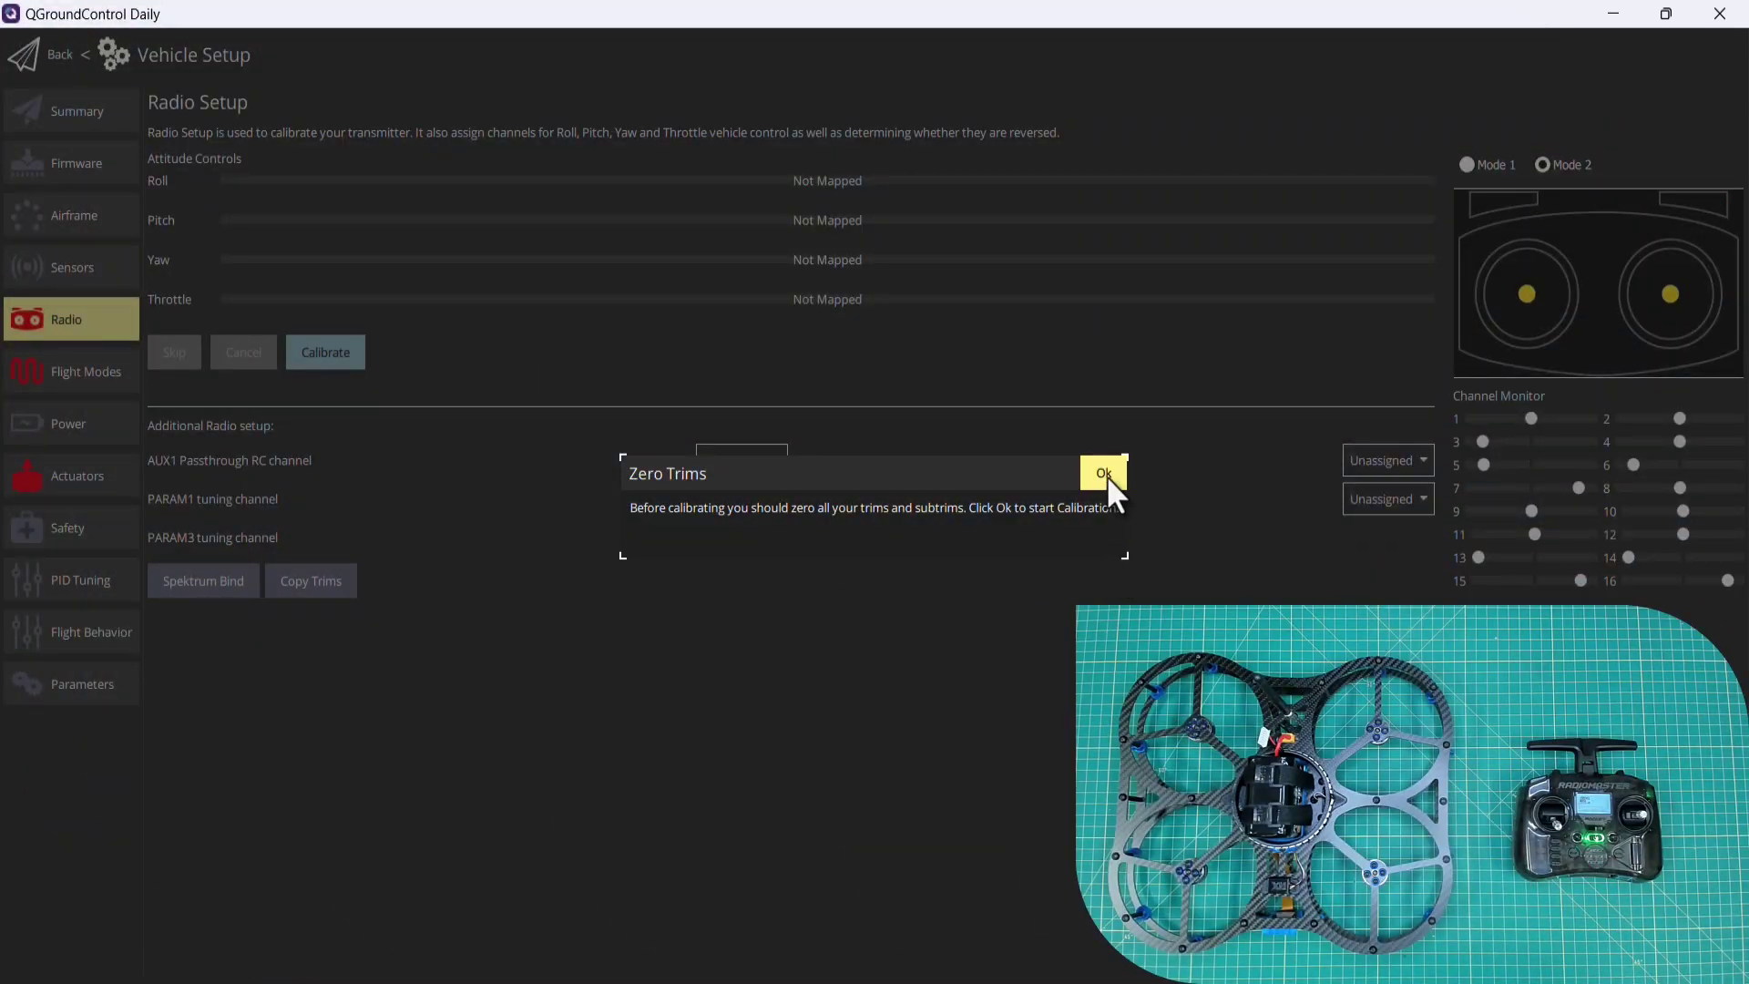
left_click(1105, 474)
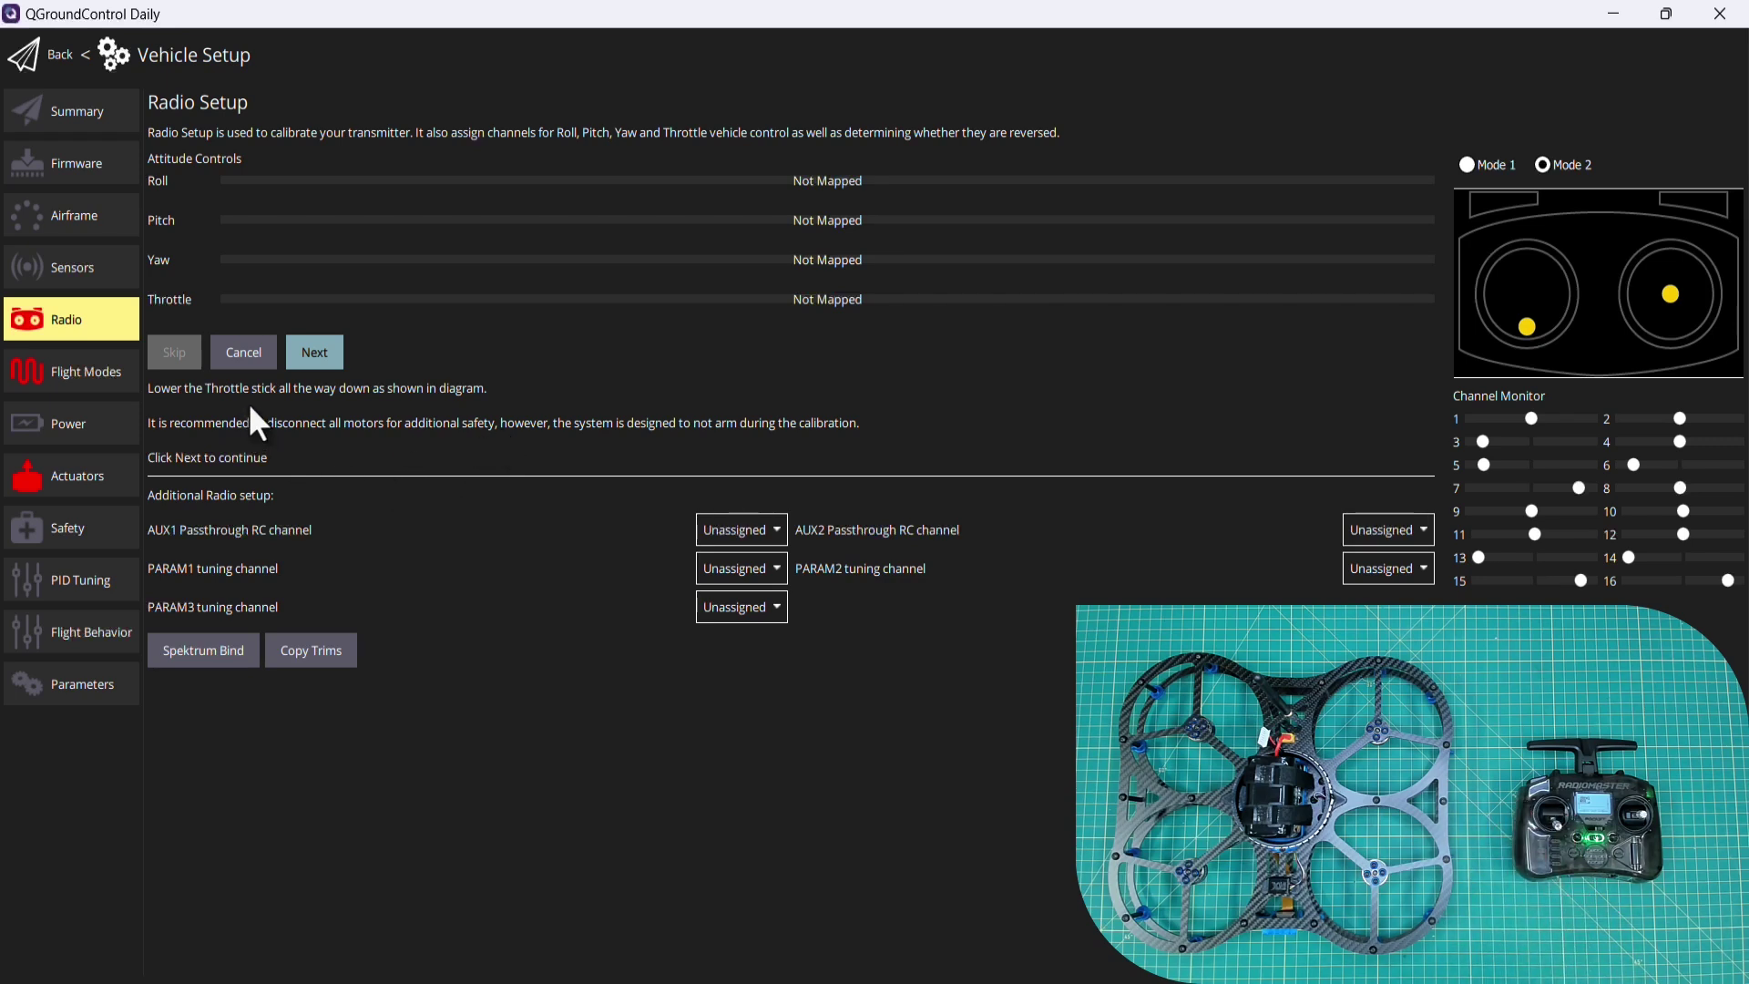
Step: Step through throttle-down and stick captures, then write the roll, pitch, yaw and throttle calibration
left_click(322, 353)
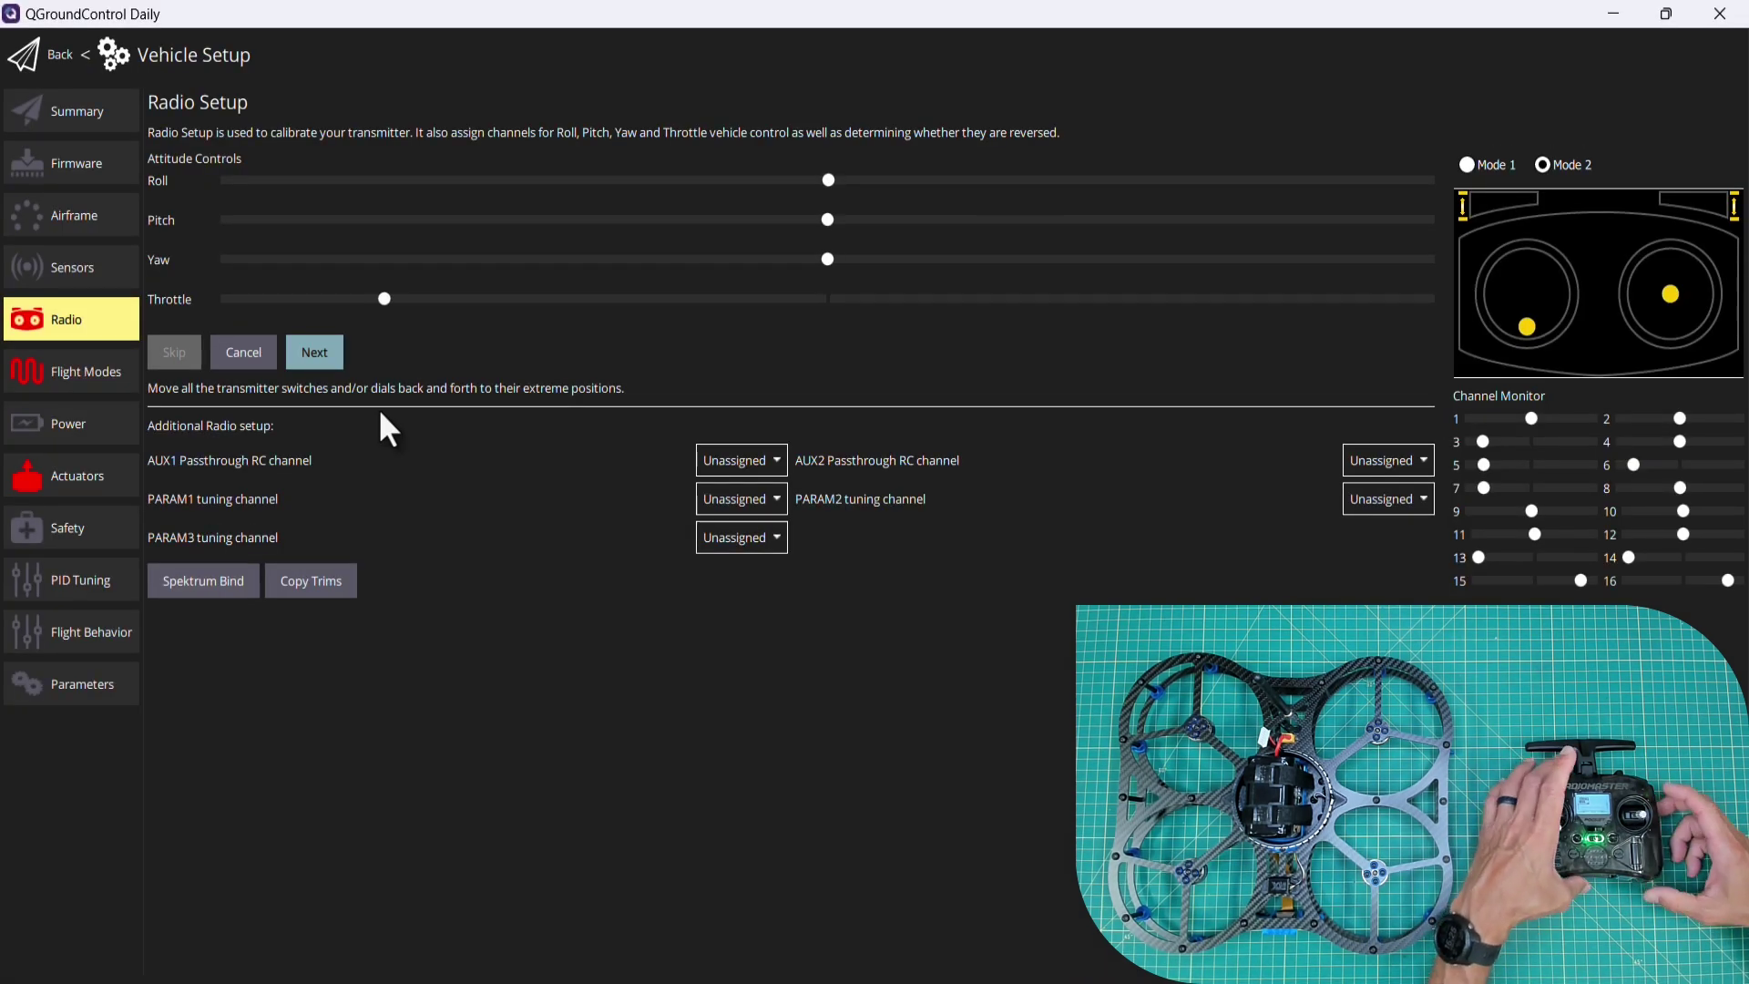
left_click(313, 347)
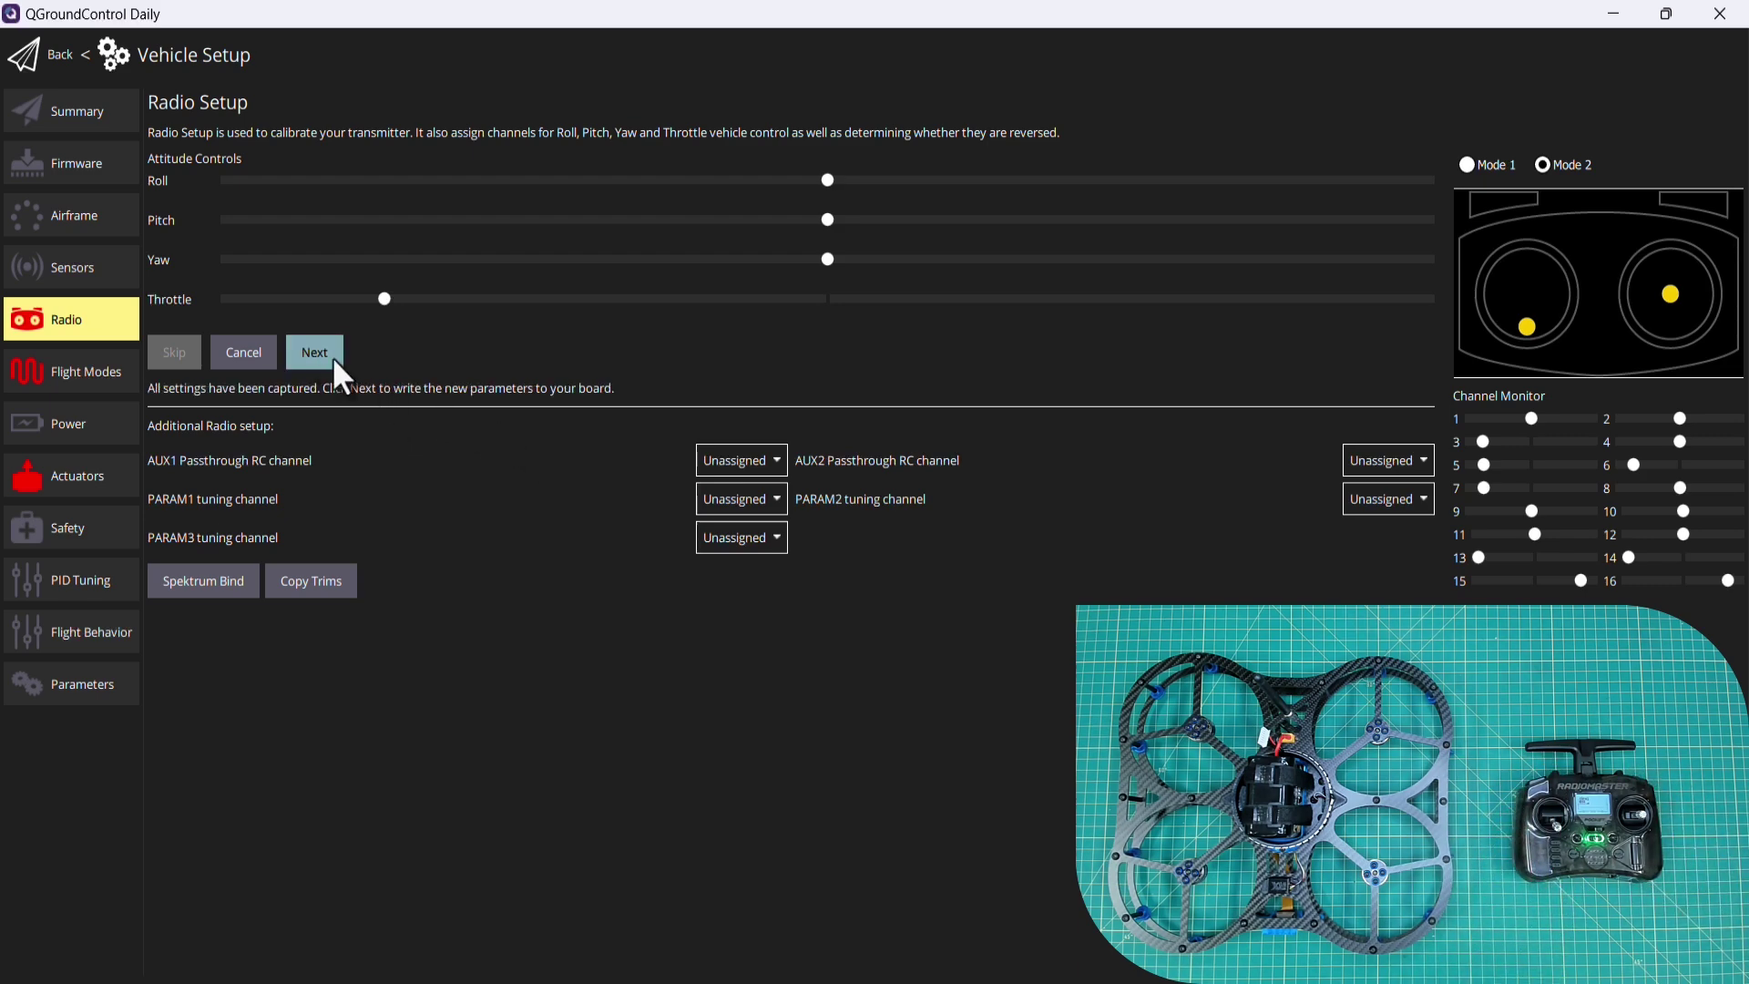
left_click(326, 358)
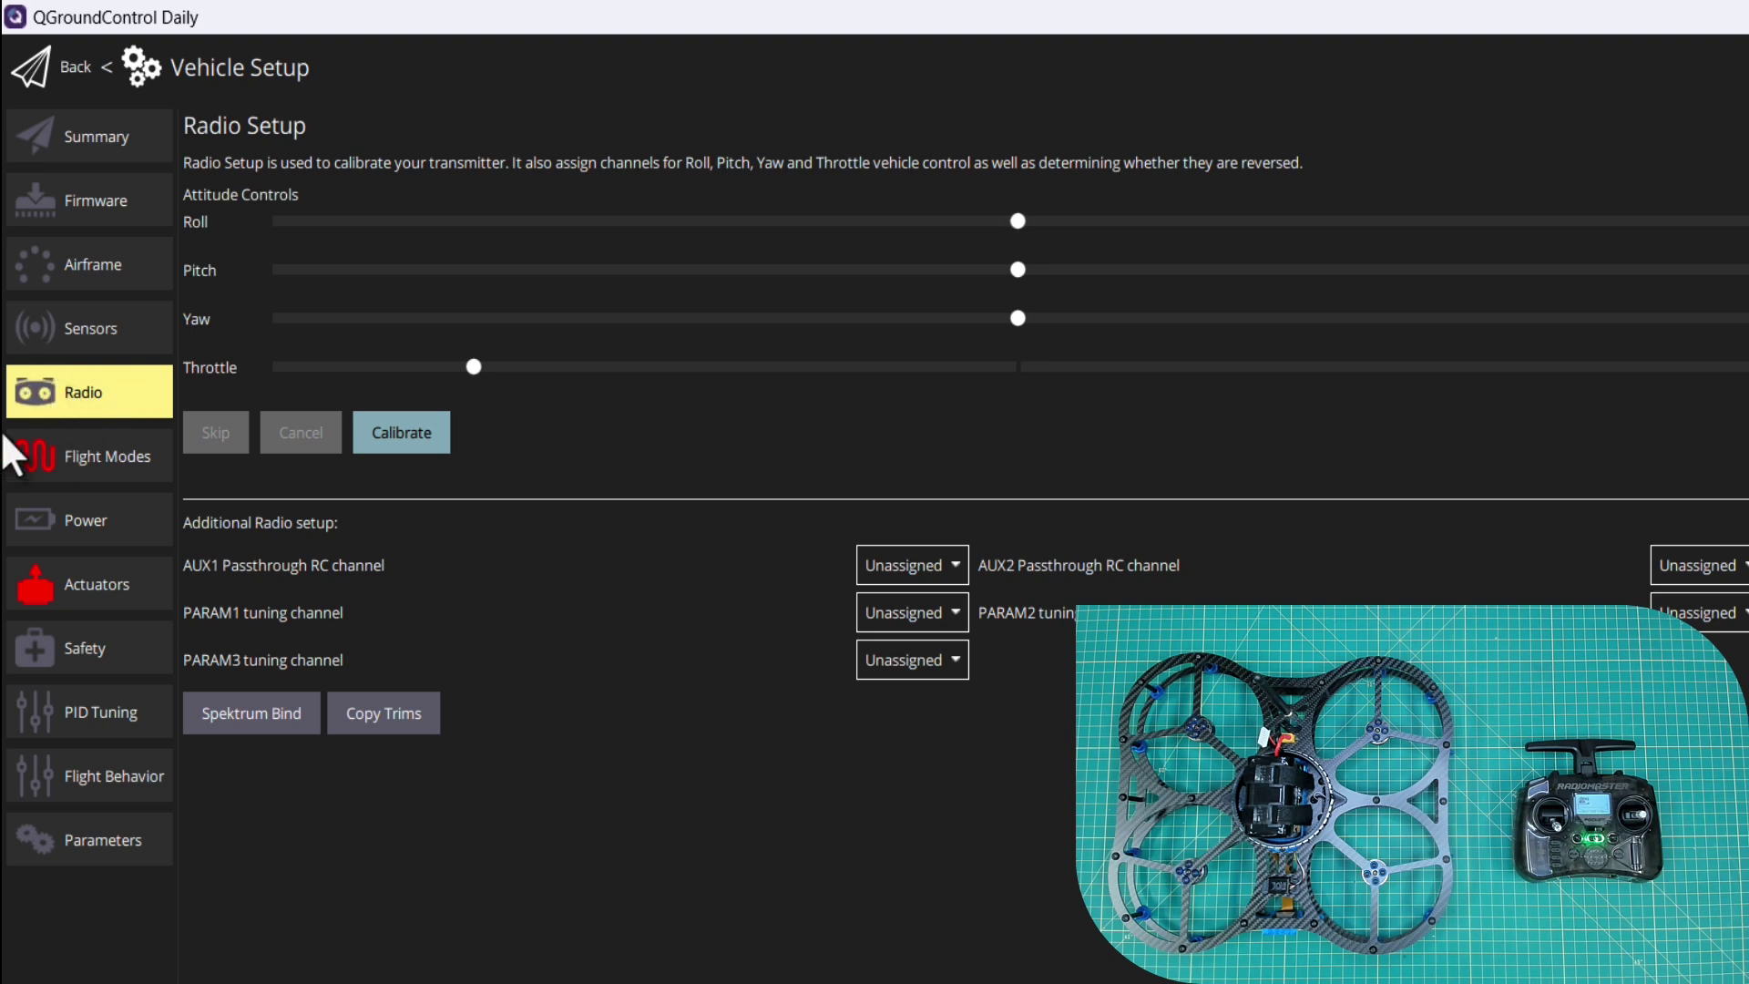
Step: Open Flight Modes setup and confirm Flight Mode 1 remains Stabilized
left_click(103, 459)
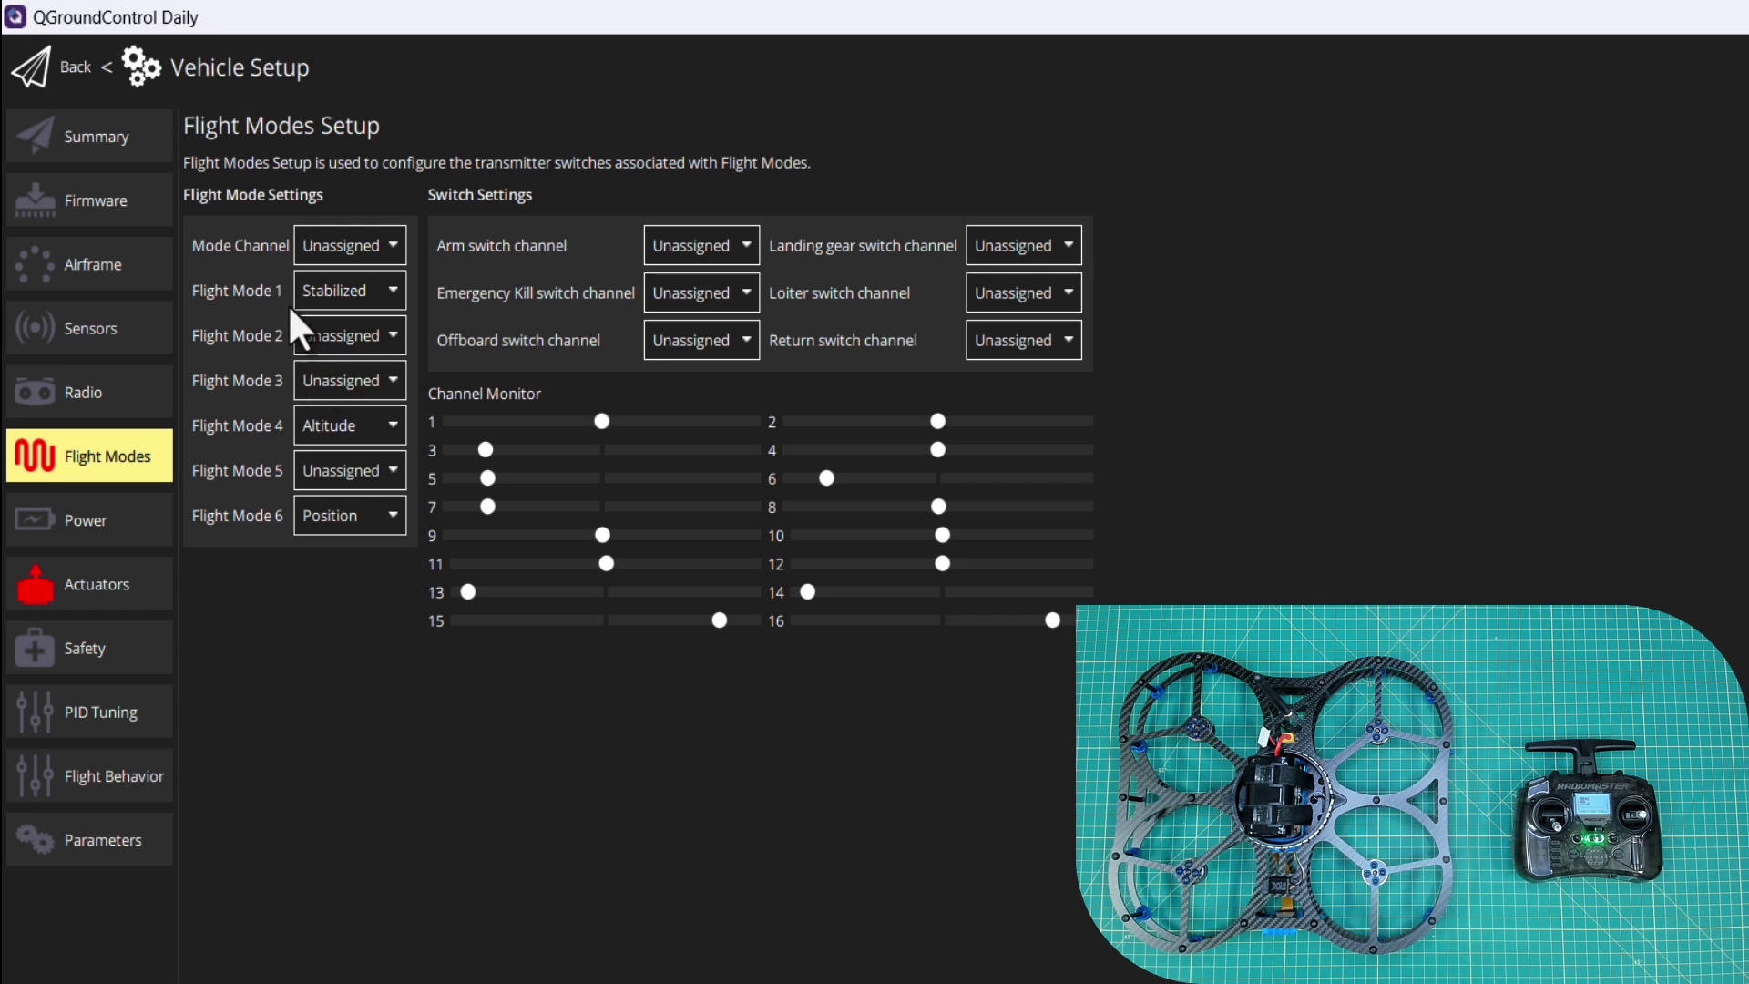
left_click(343, 291)
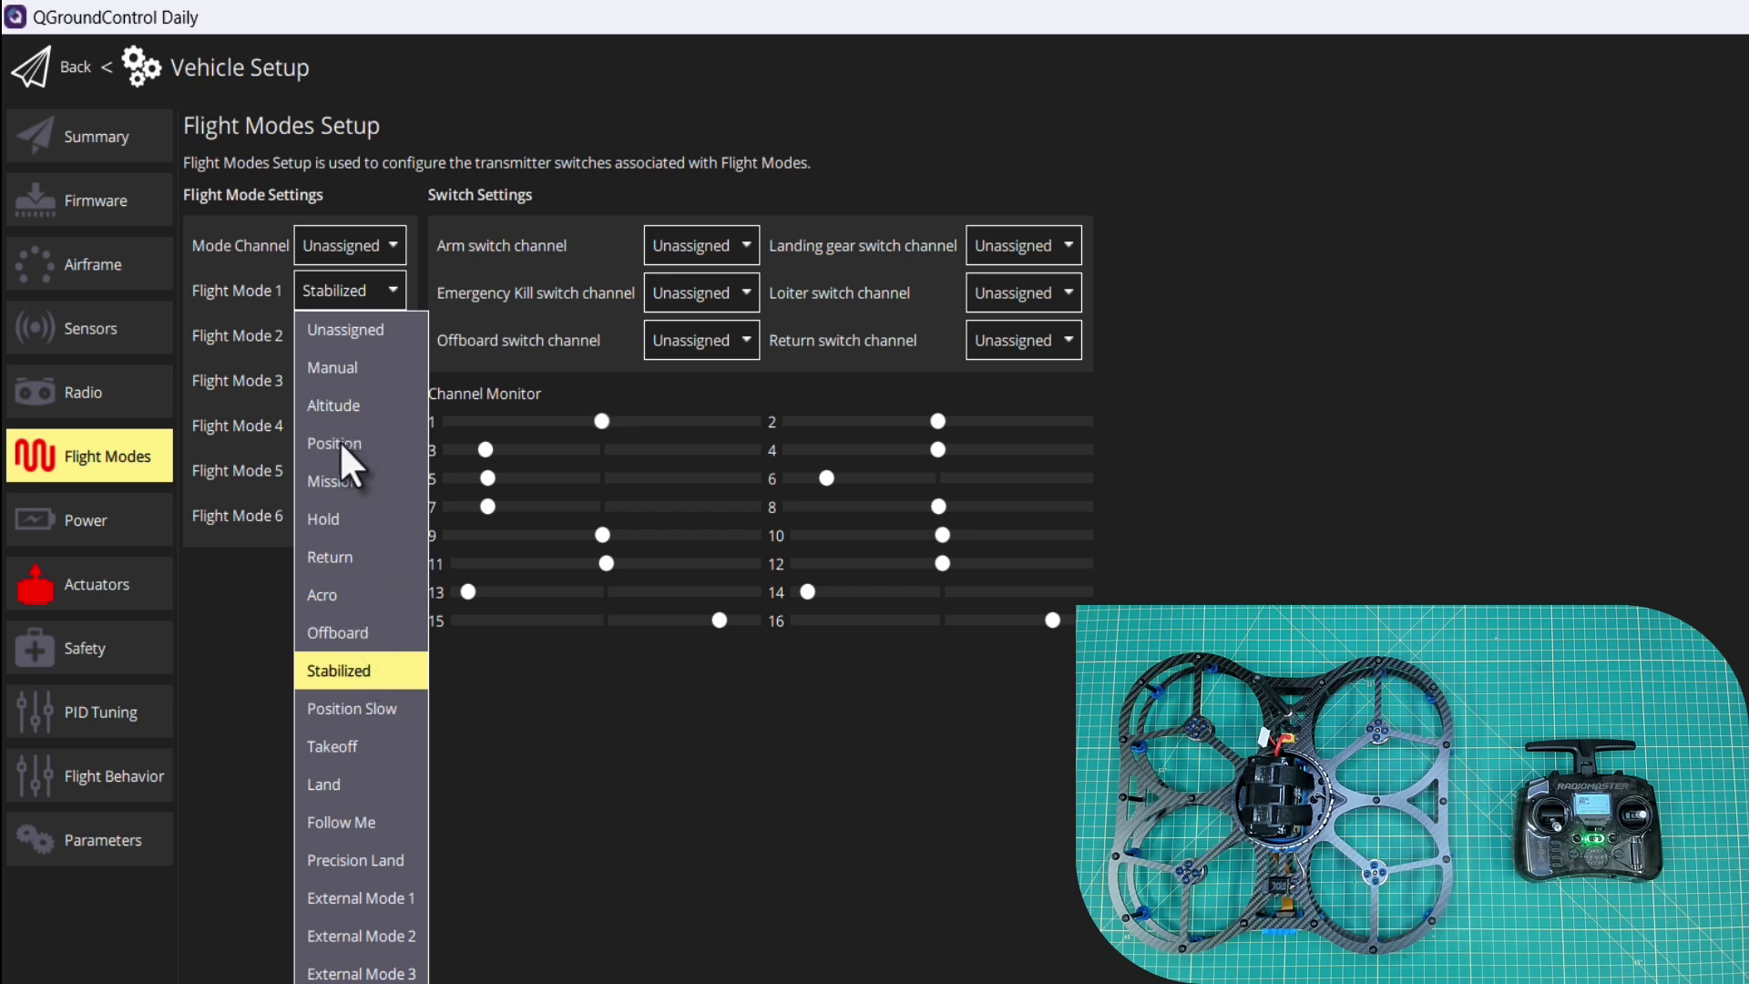
left_click(580, 861)
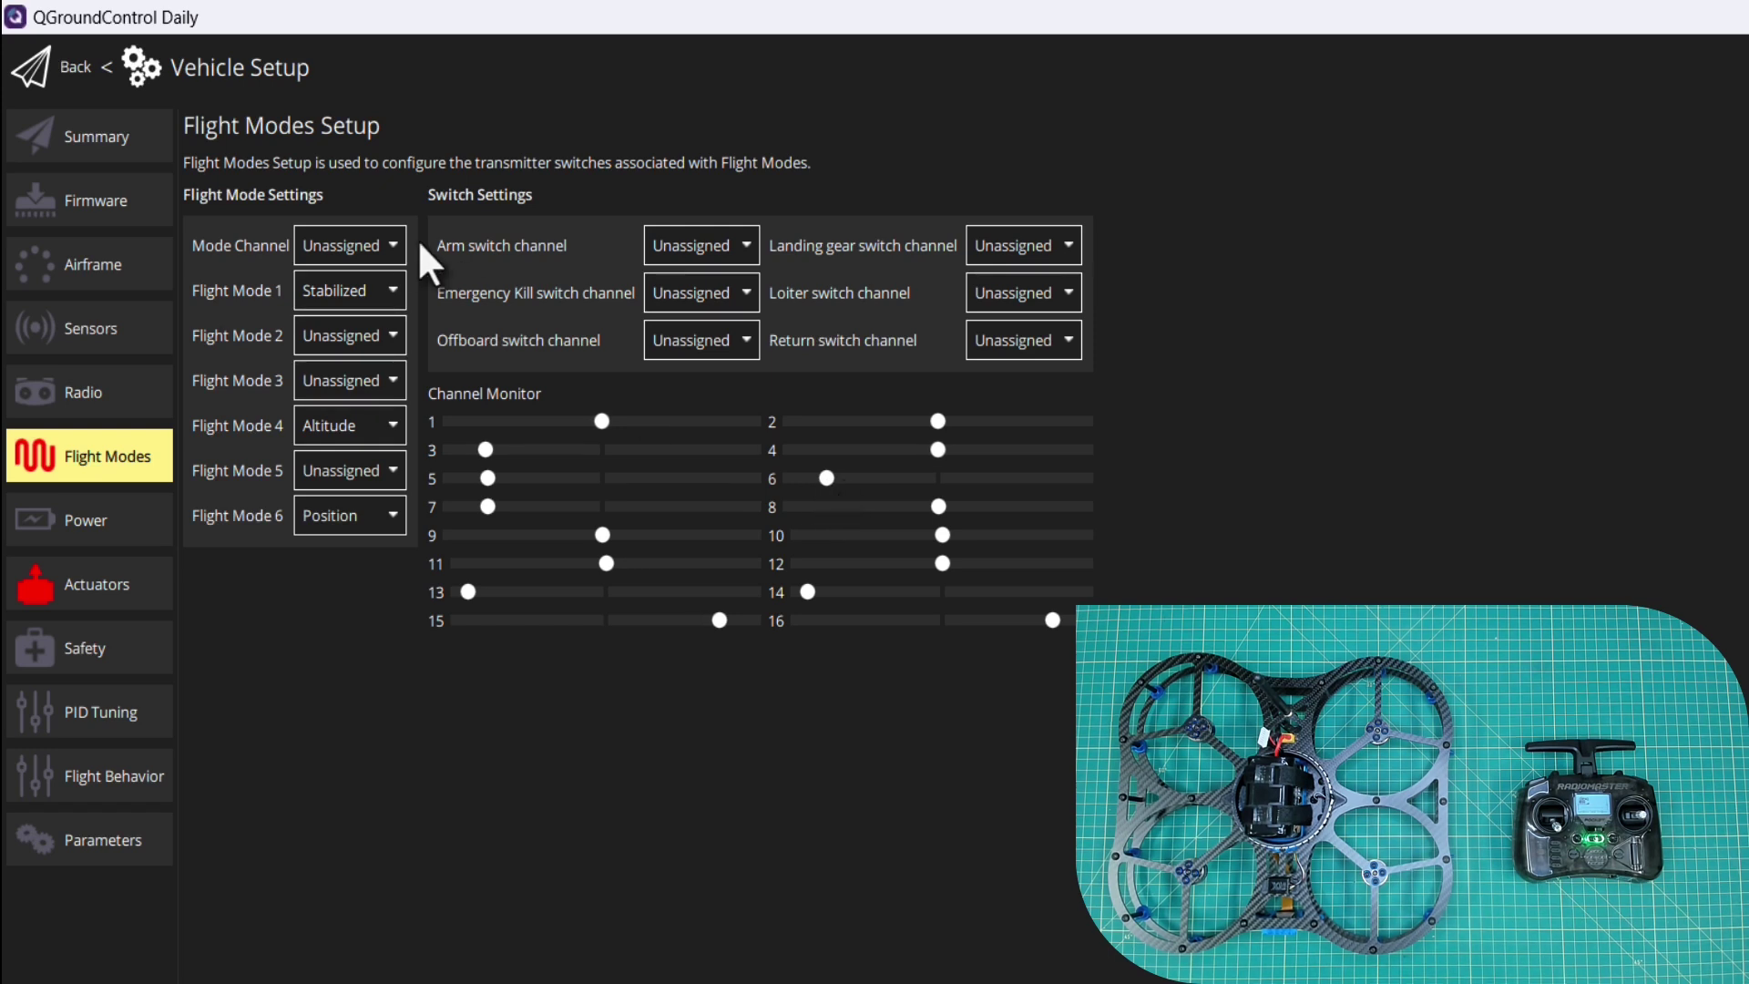
Step: Set the mode channel to Channel 6, keeping Altitude for Flight Mode 4 and Position for Flight Mode 6
left_click(341, 244)
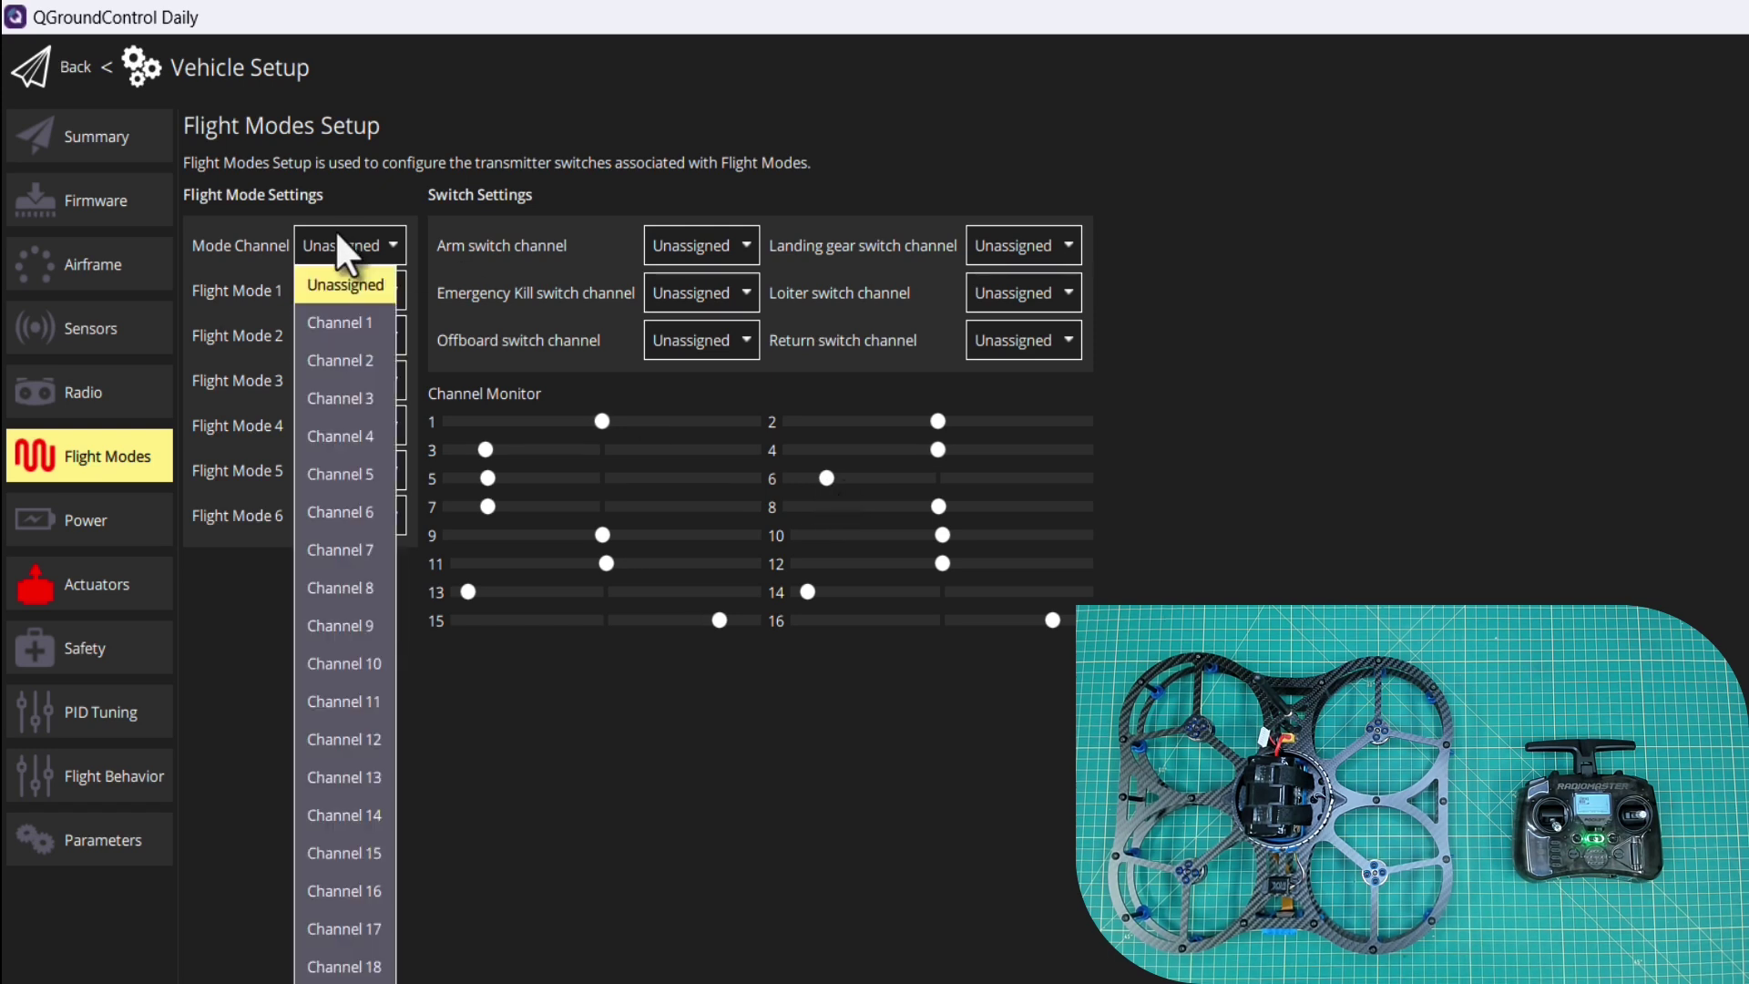
left_click(353, 510)
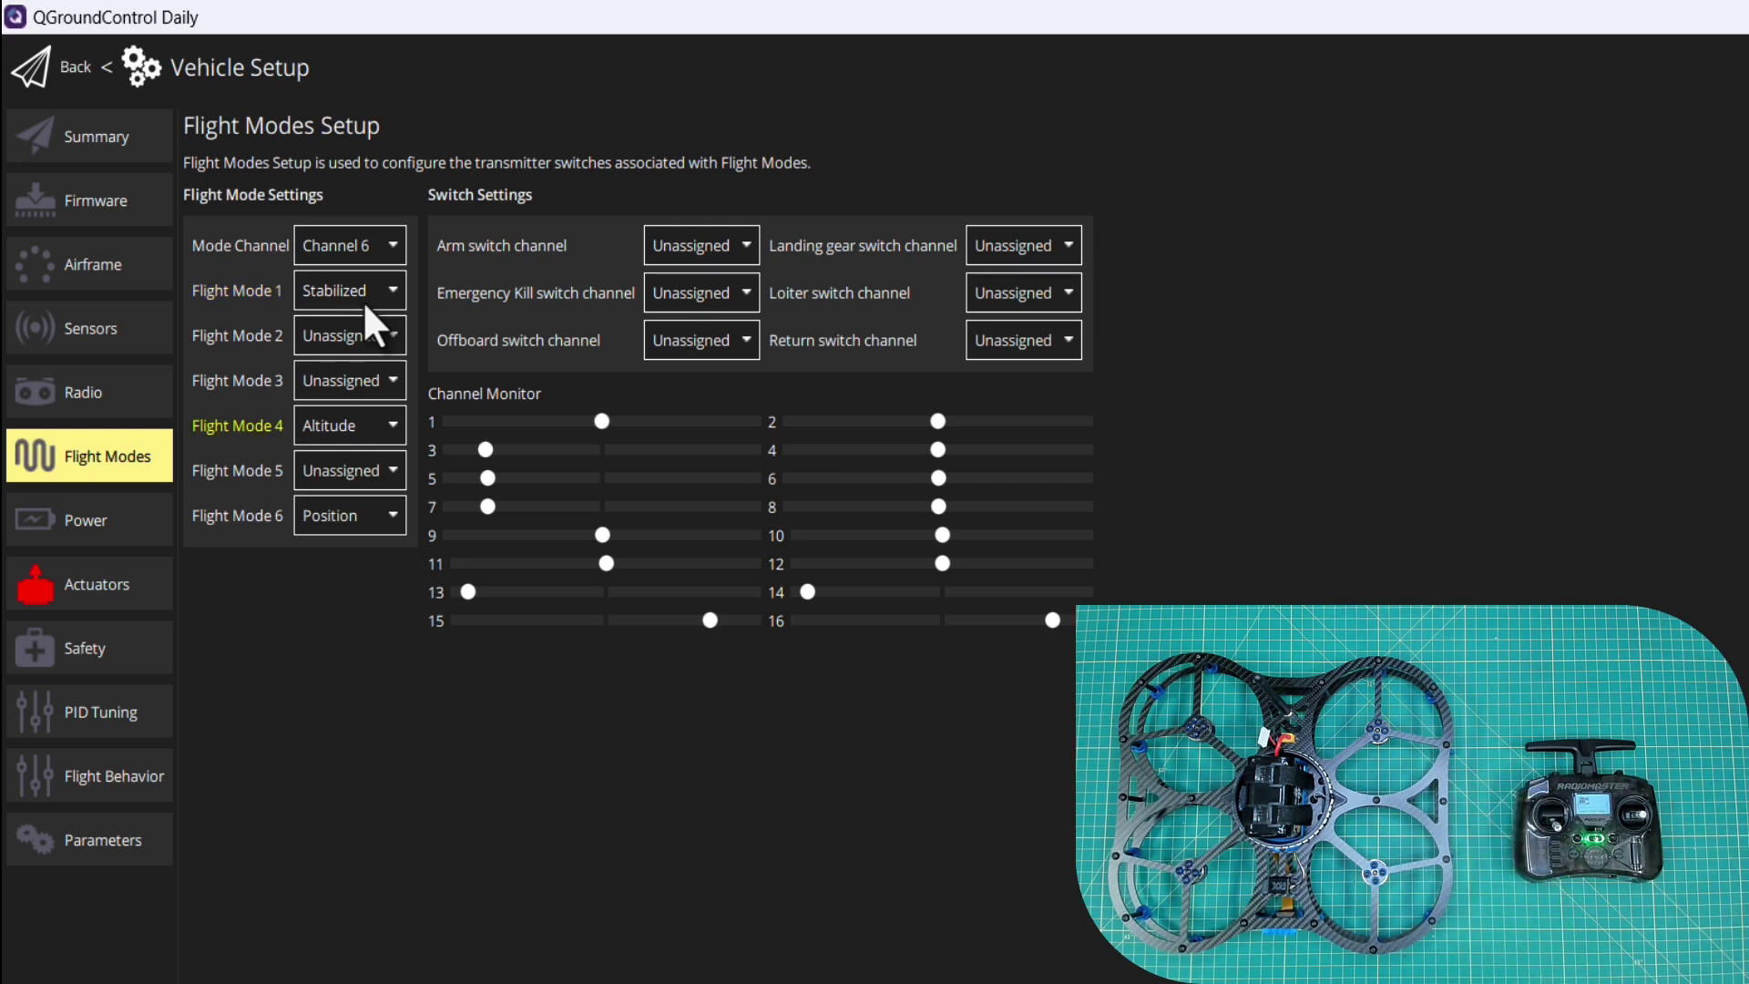
left_click(335, 428)
left_click(335, 429)
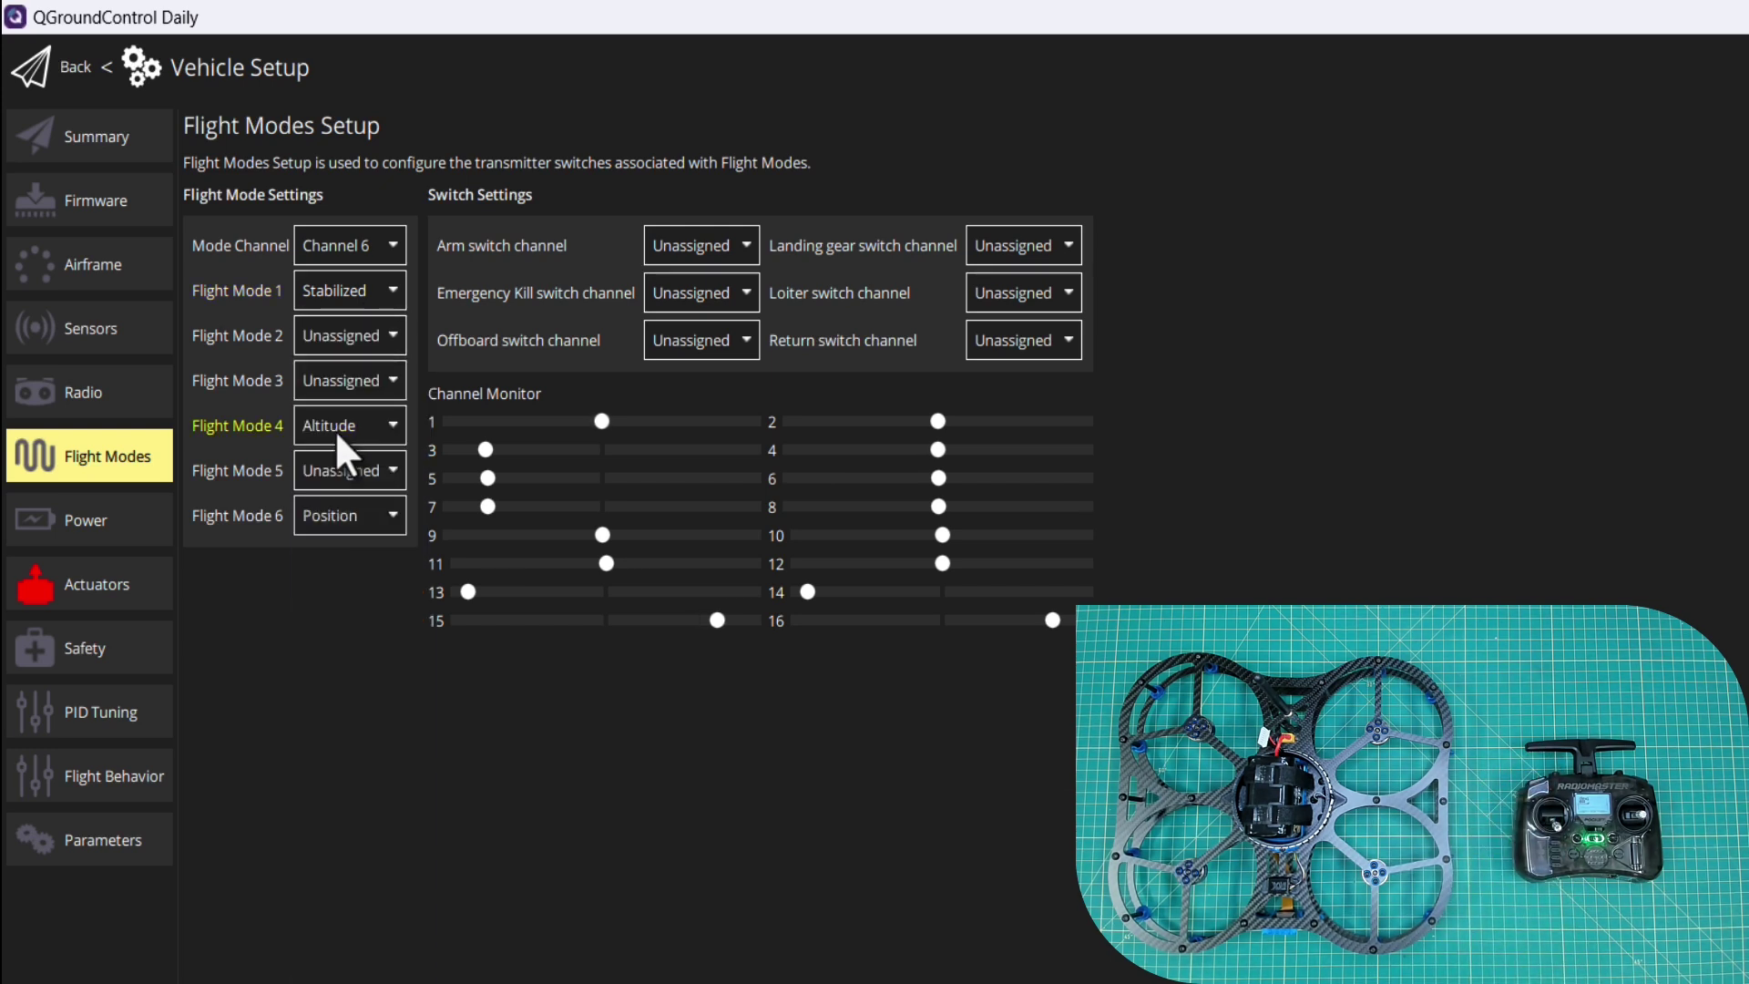
left_click(324, 526)
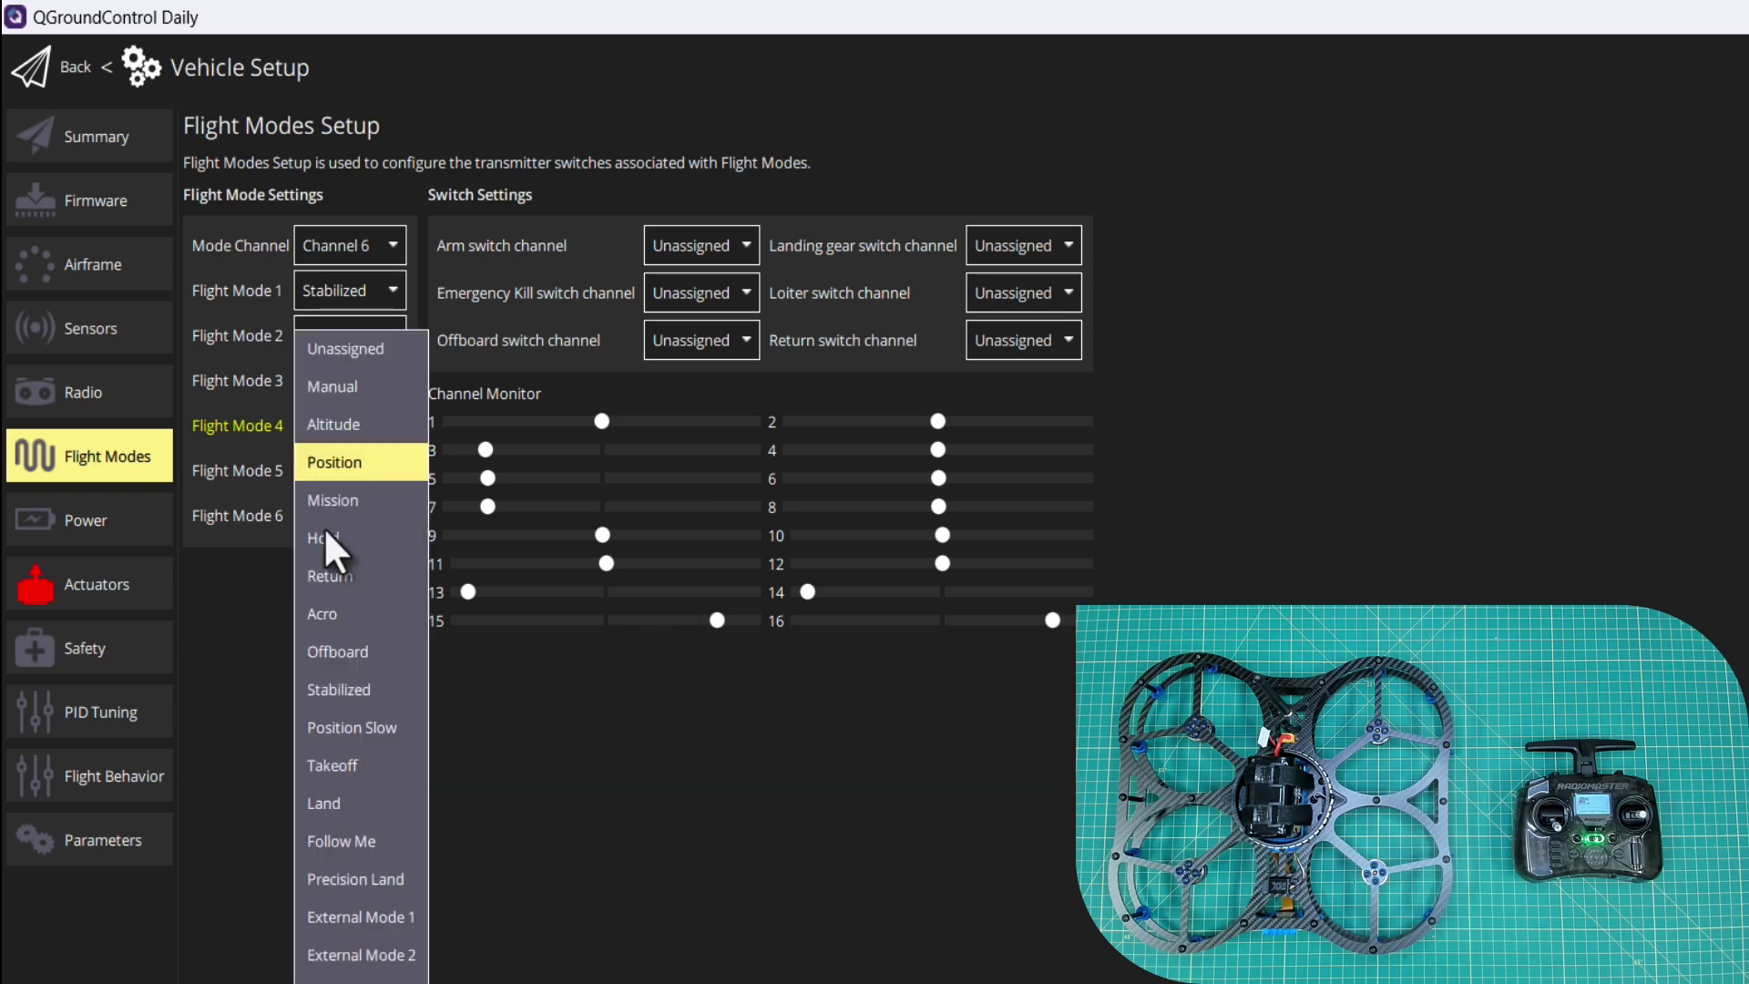
left_click(358, 466)
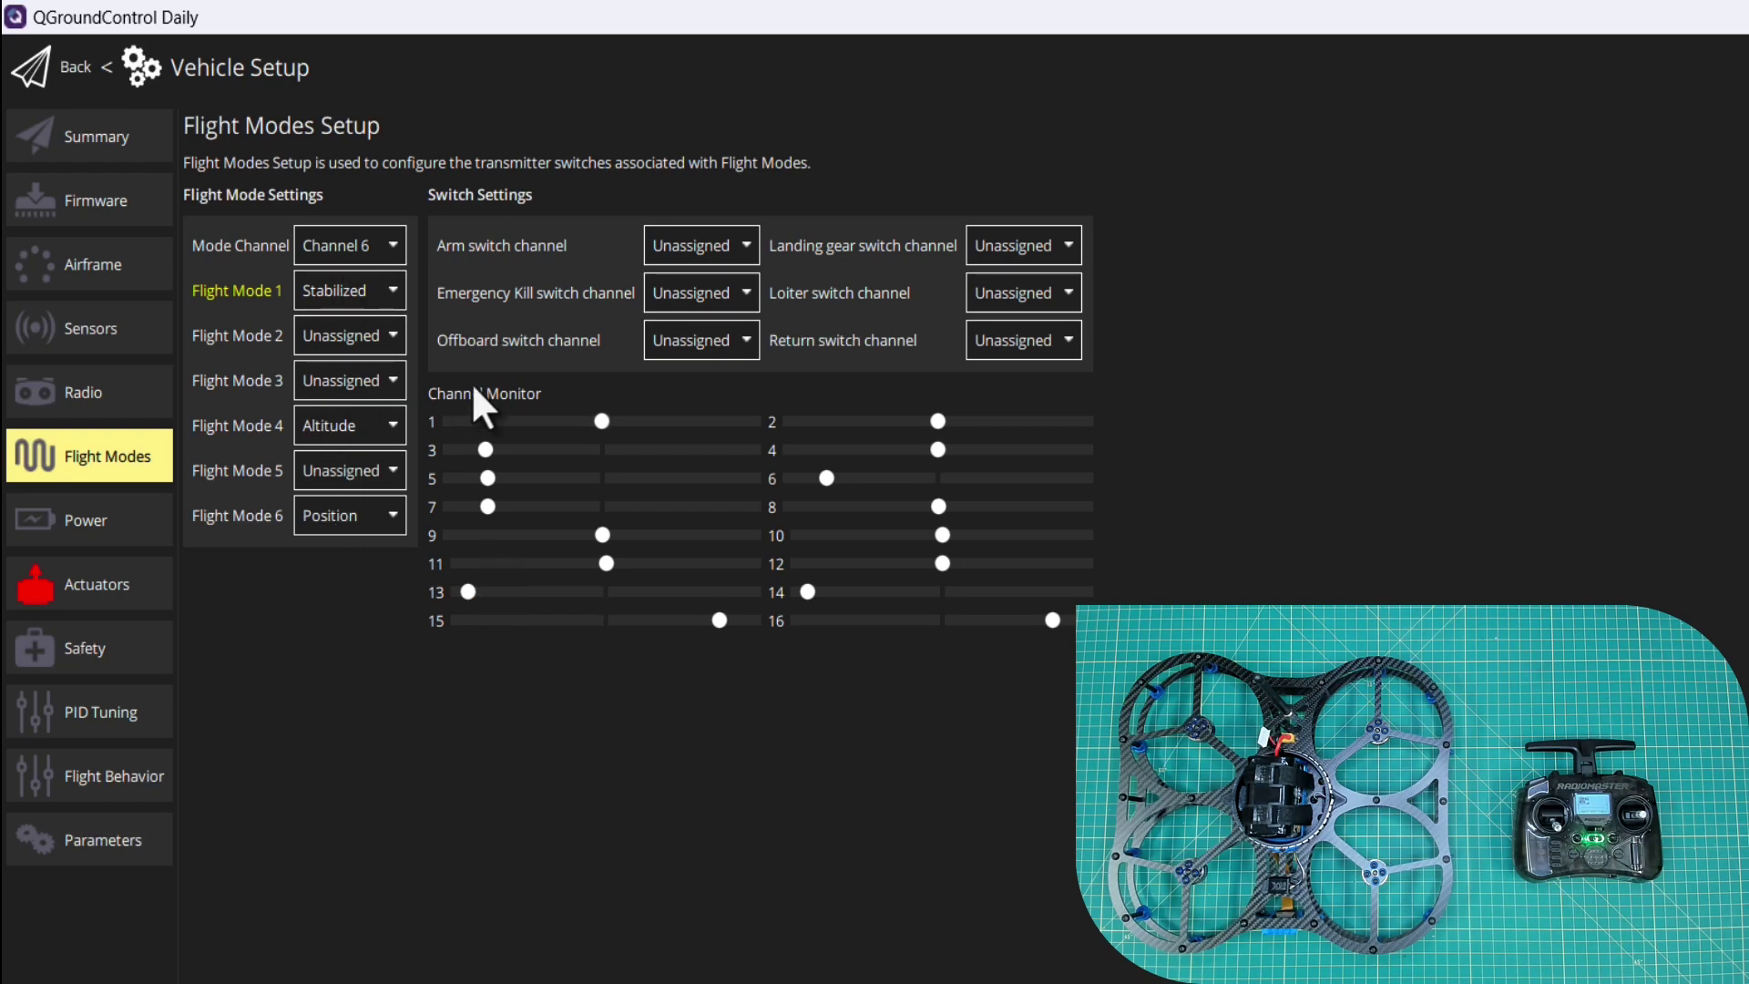
Step: Set the arm switch to Channel 5 and the emergency kill switch to Channel 7
left_click(685, 248)
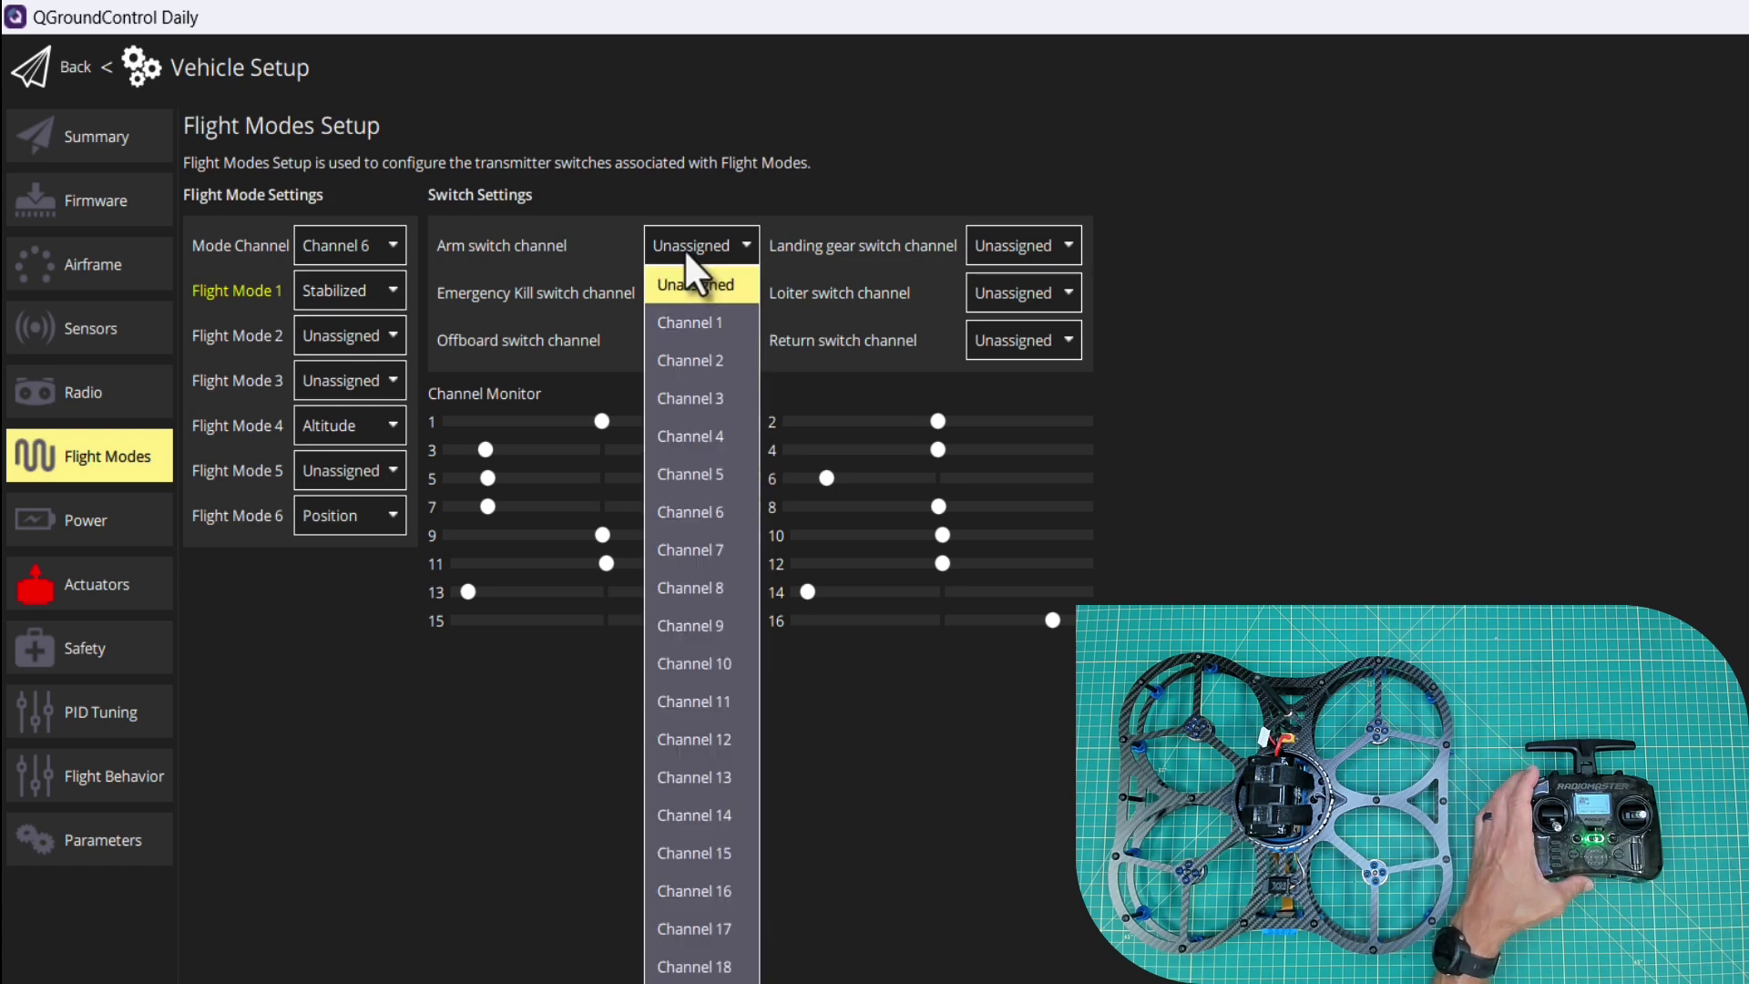
left_click(691, 471)
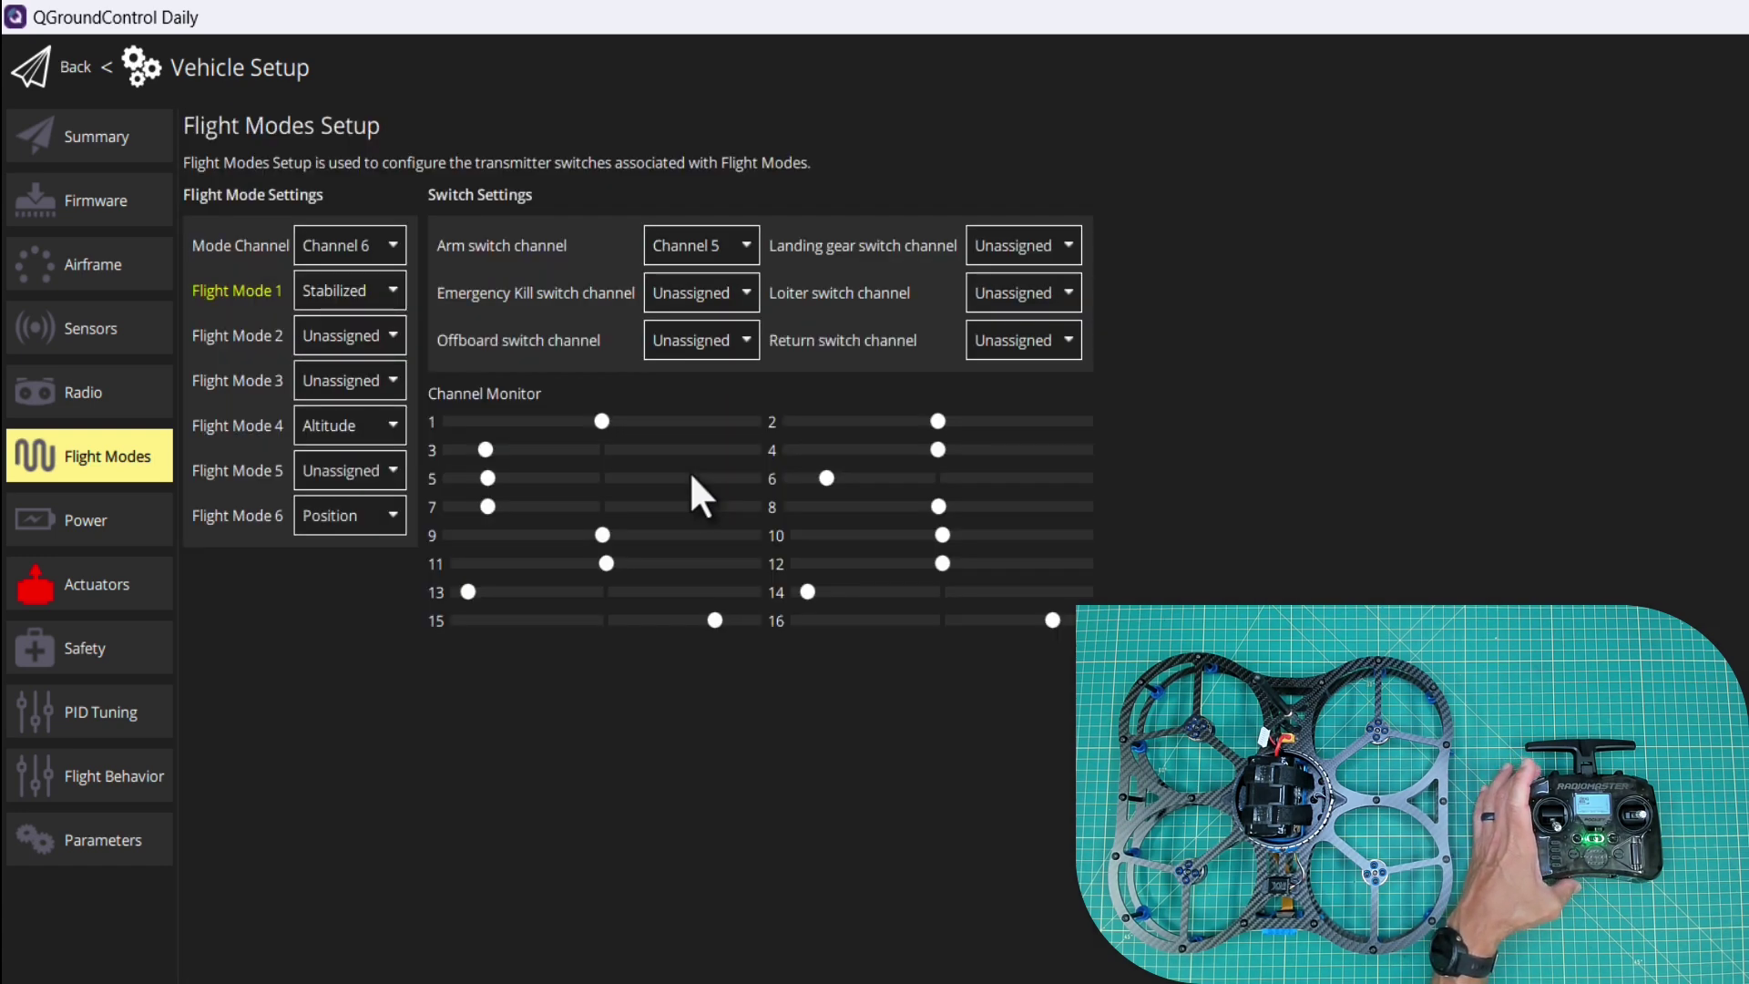
left_click(734, 292)
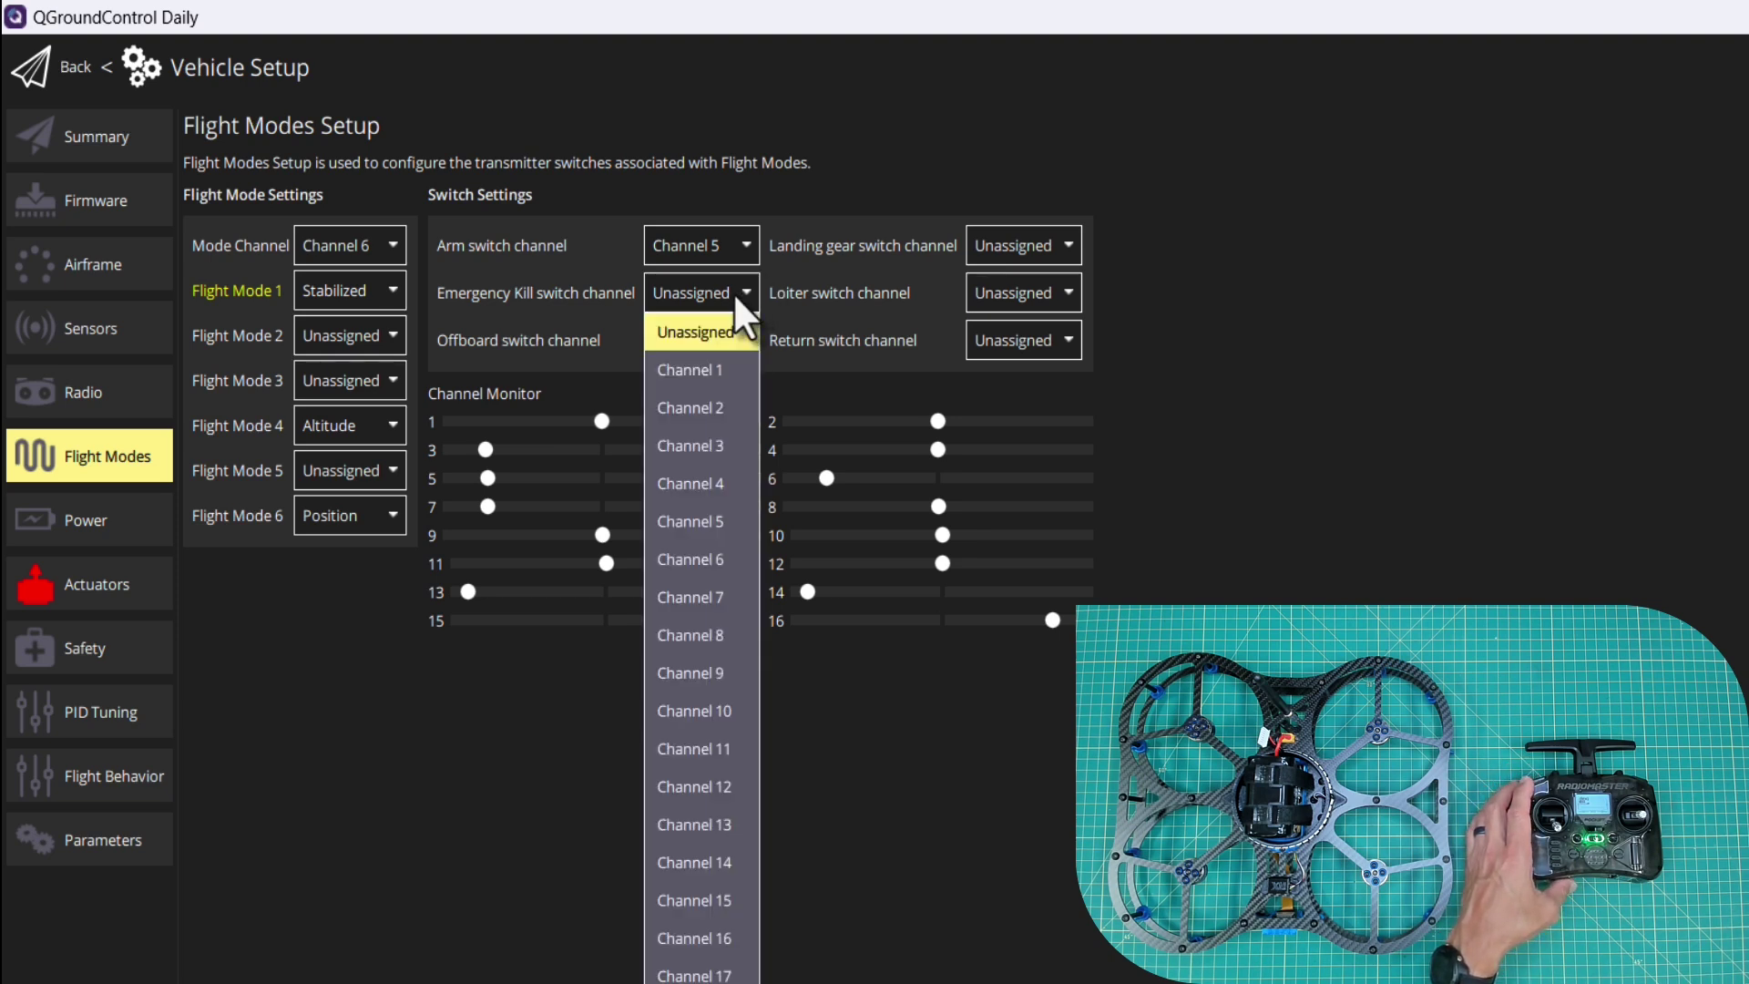
left_click(706, 599)
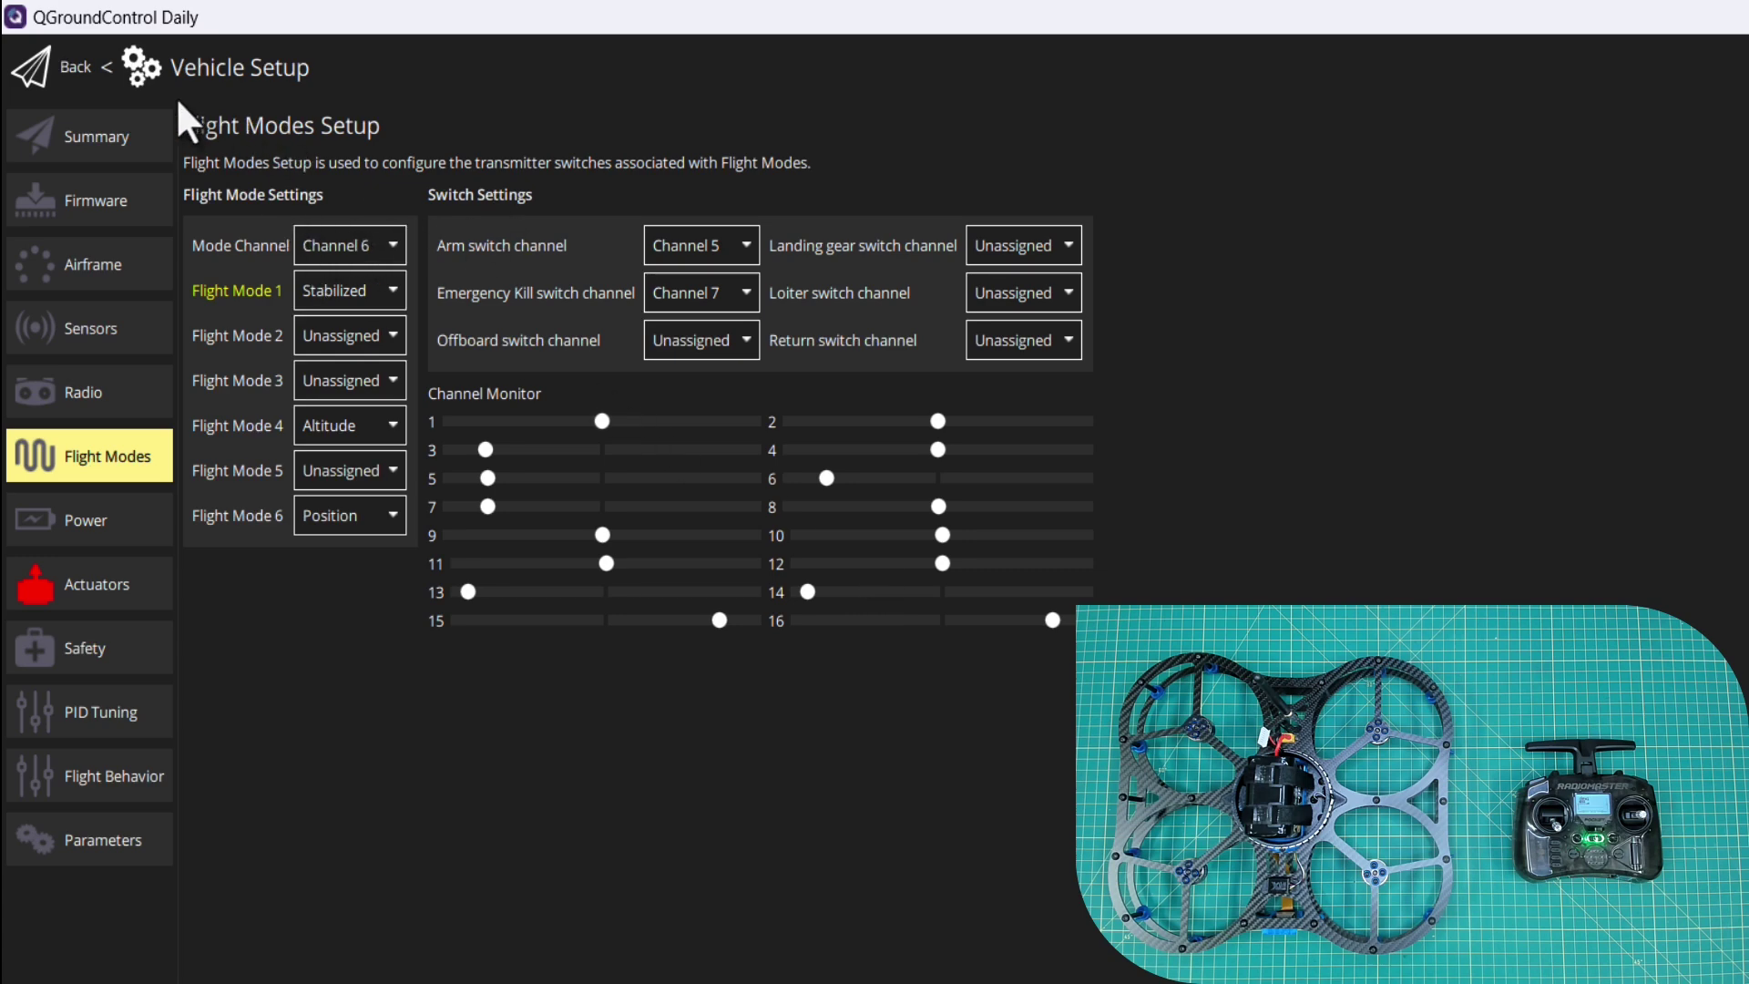
Step: Return to the fly view and review the arming check report behind the Not Ready status
left_click(48, 75)
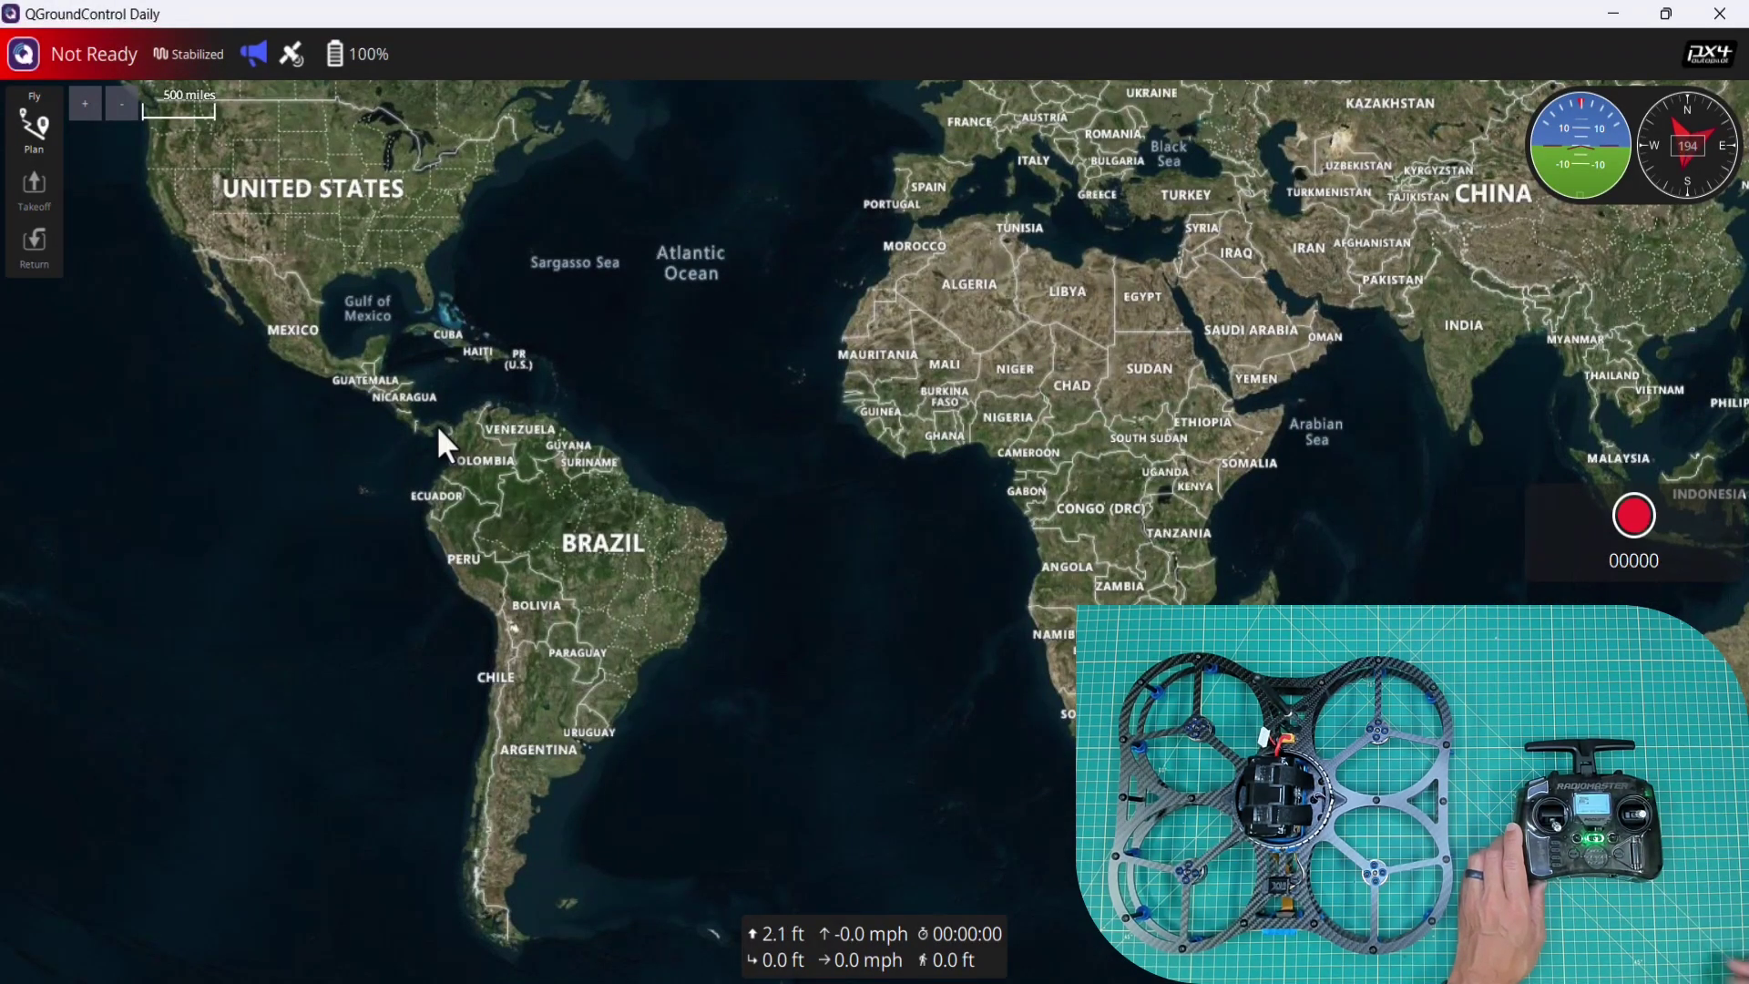
left_click(91, 57)
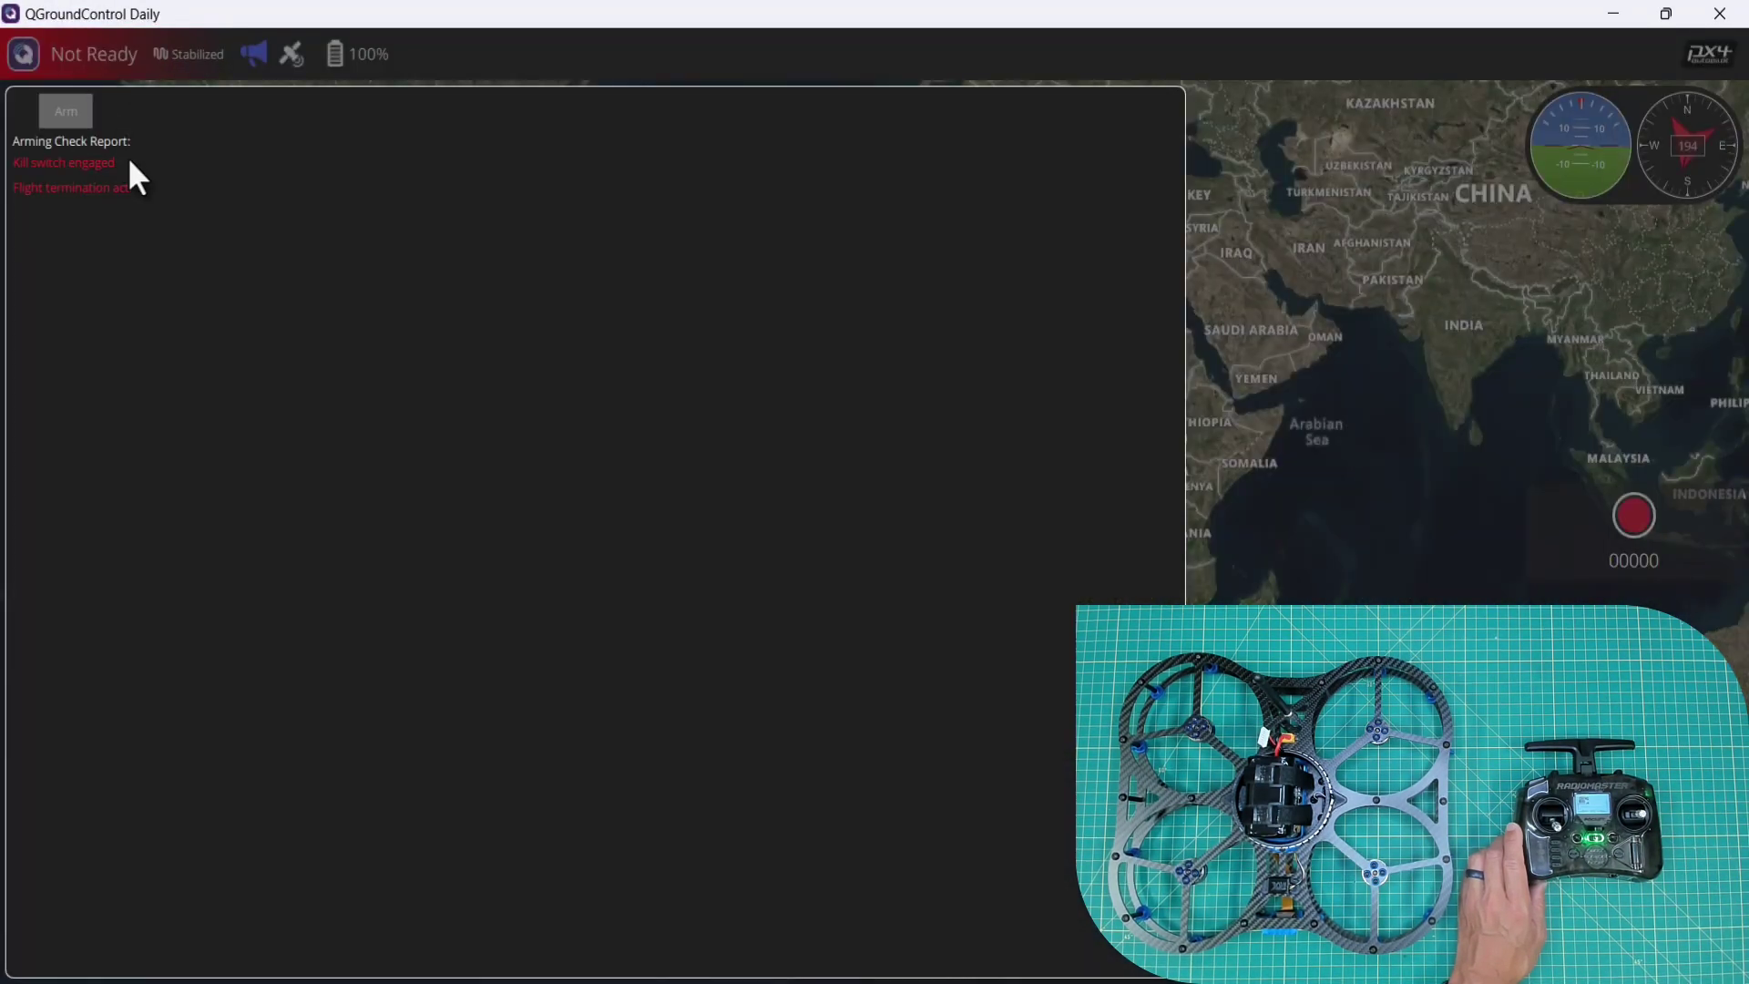
left_click(1221, 436)
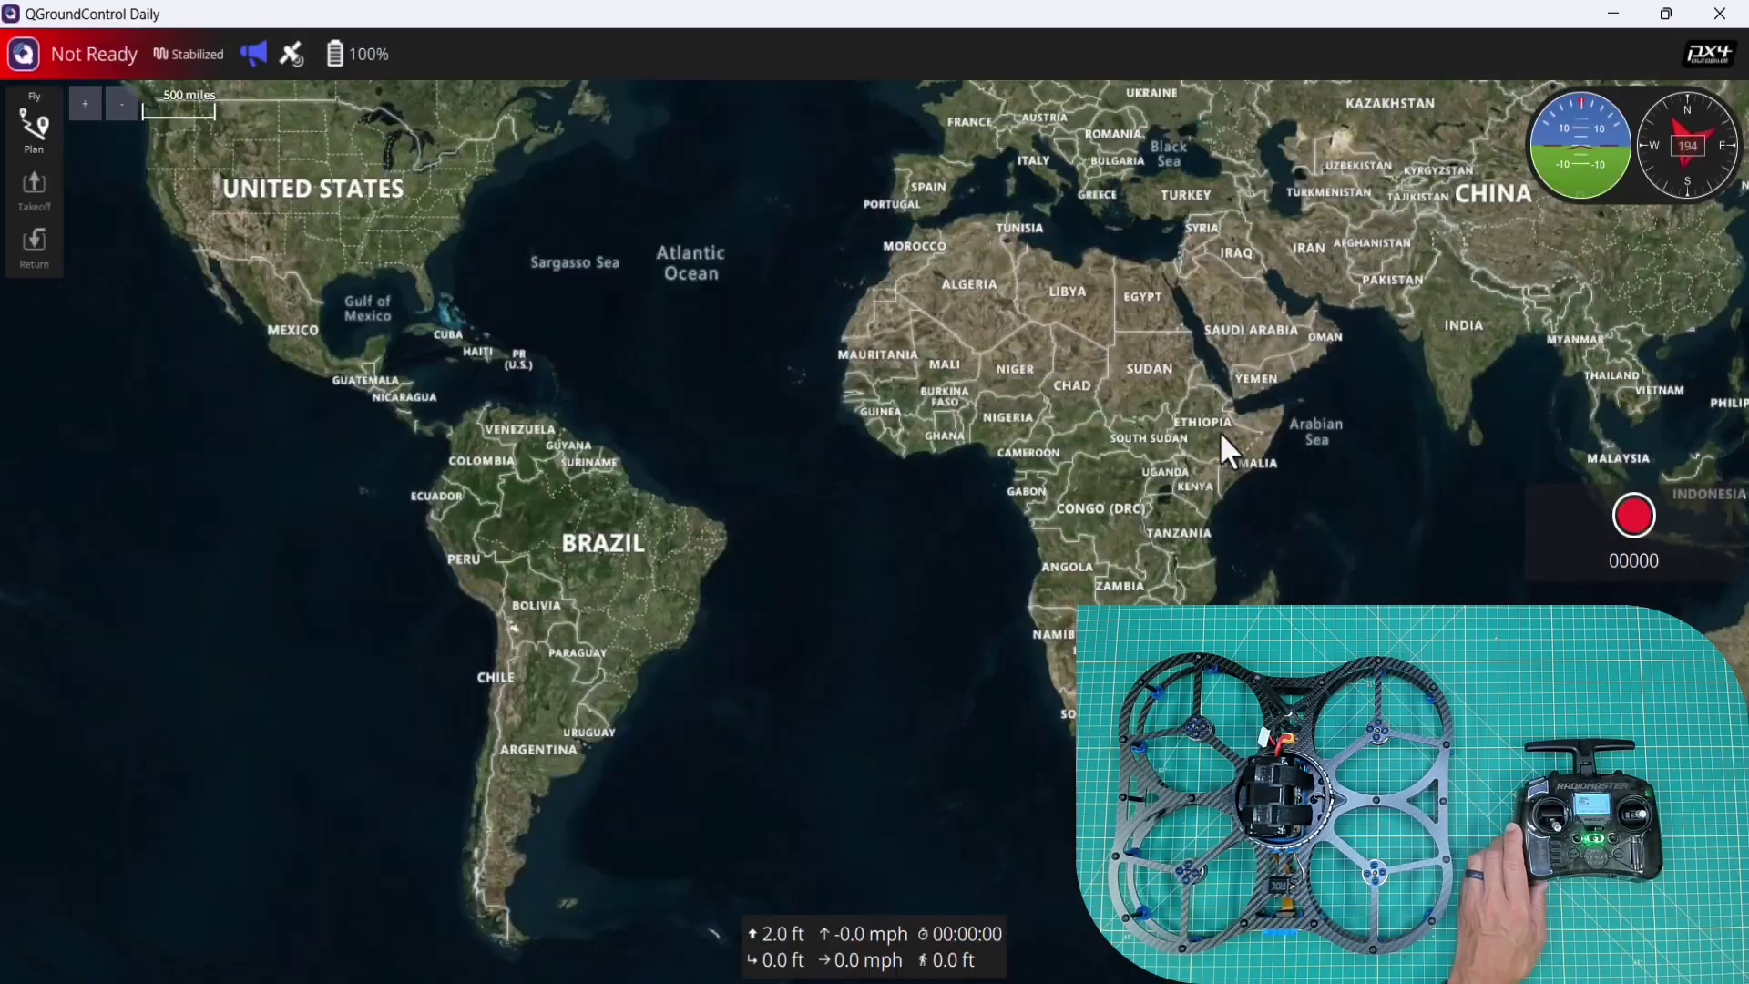